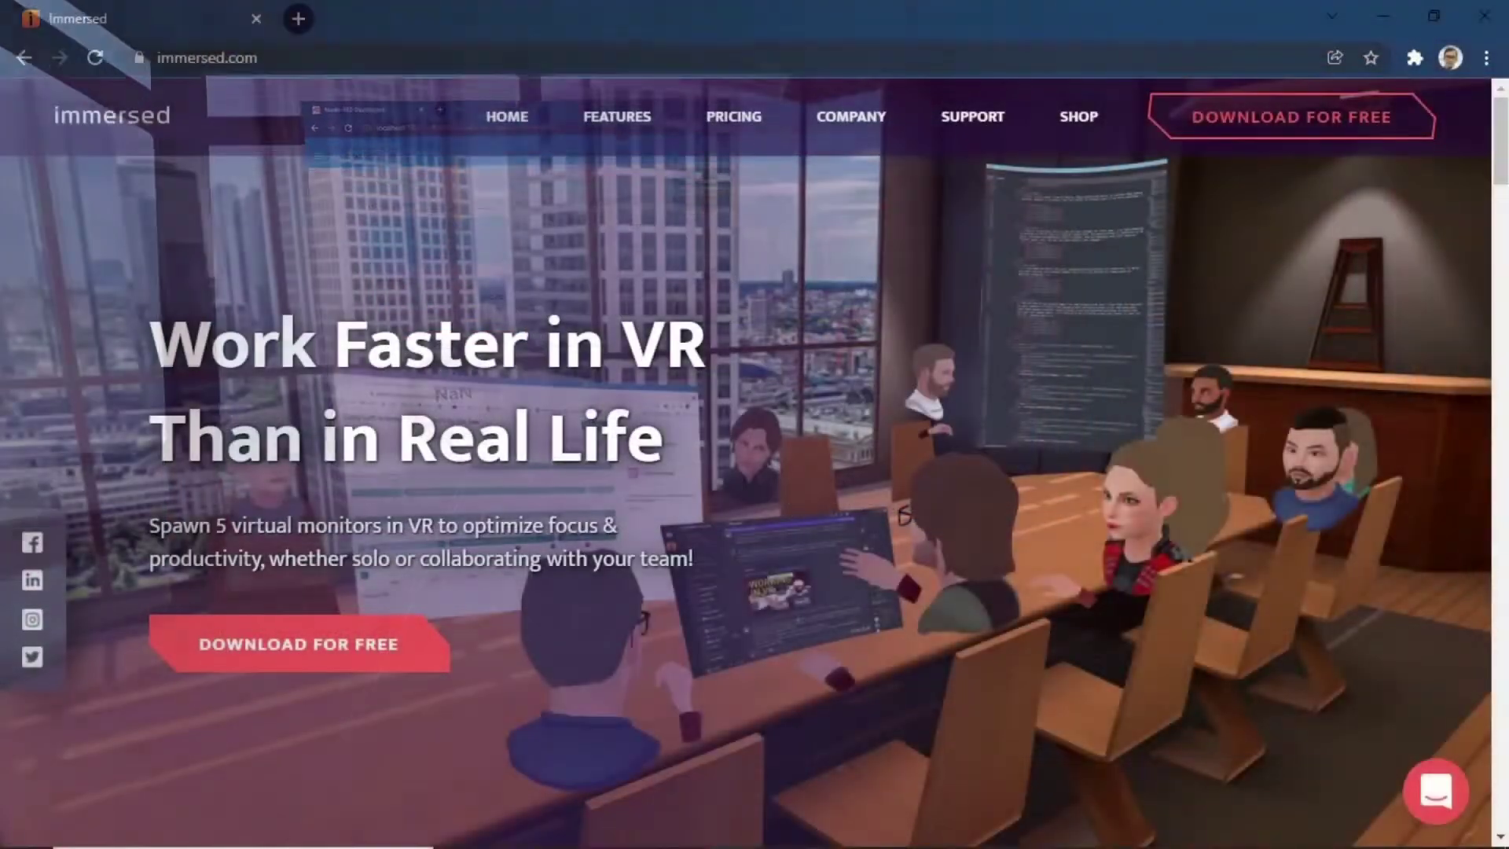
Step: Load immersed.com and scroll through the home page's download options
key("ctrl+l")
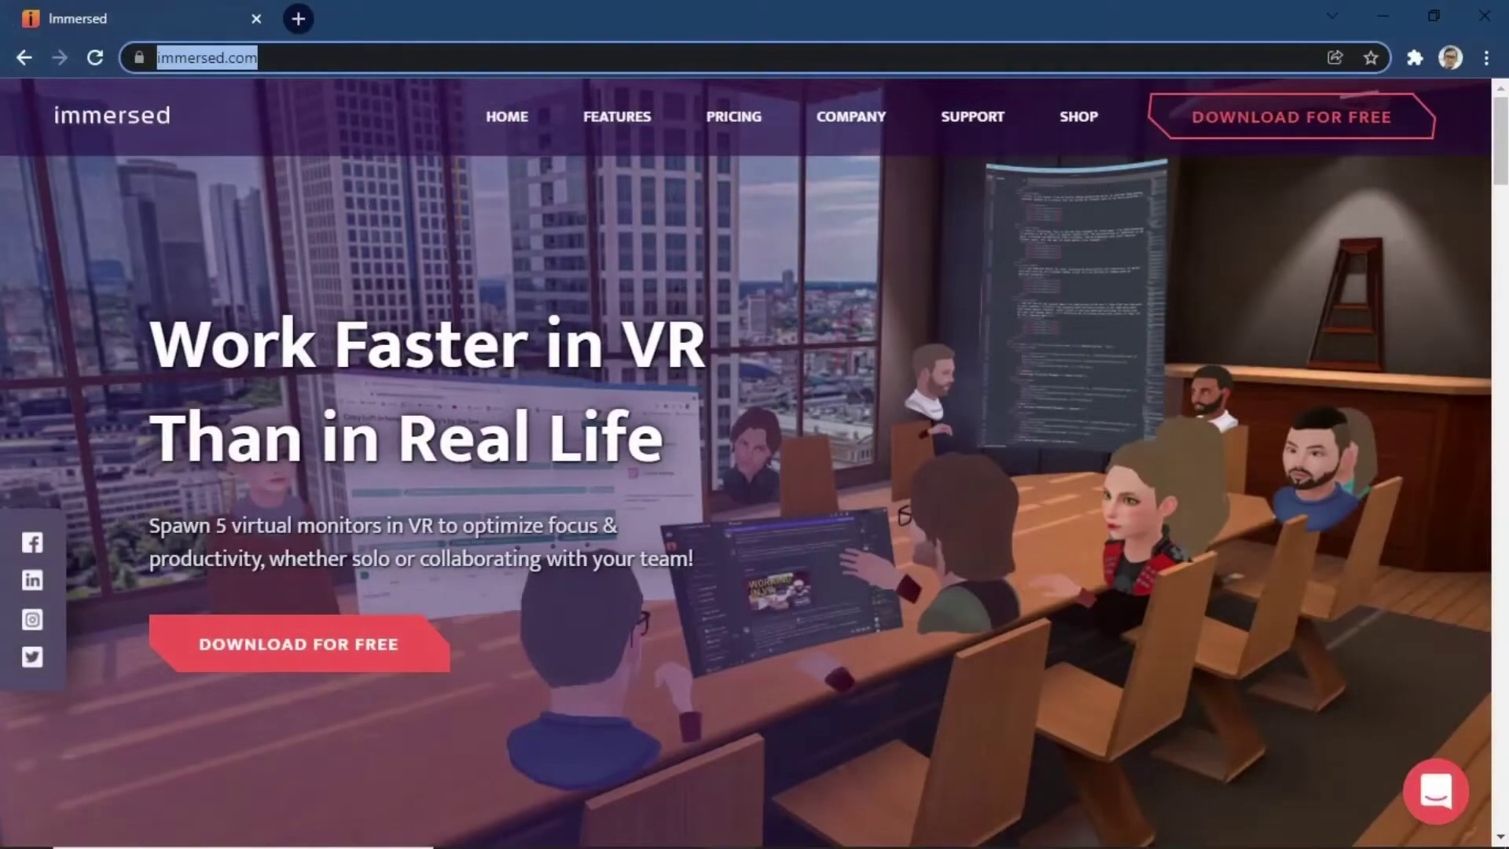
key("Escape")
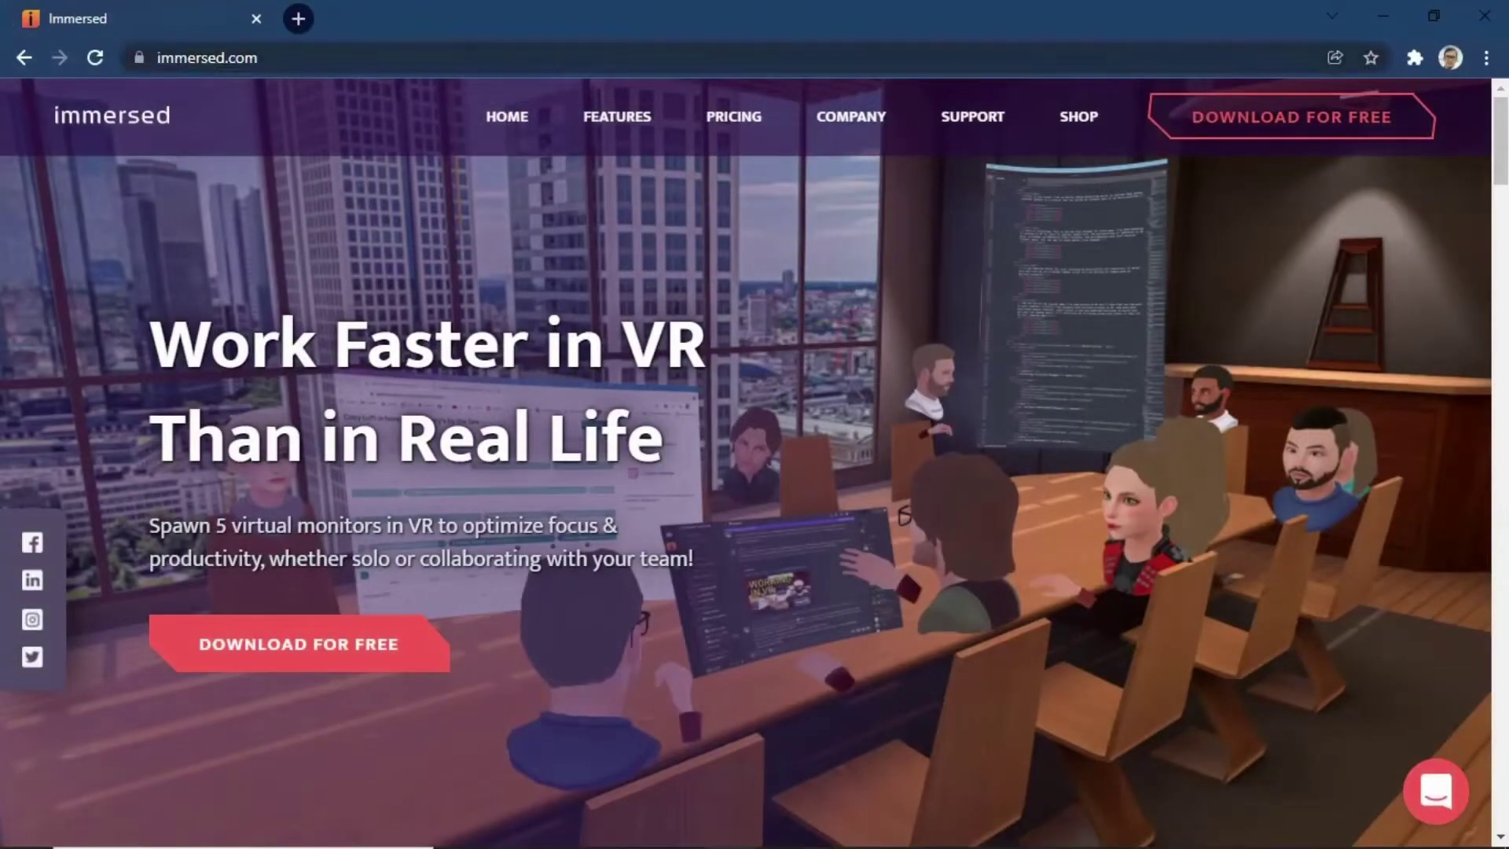
scroll(746, 463, "down", 7)
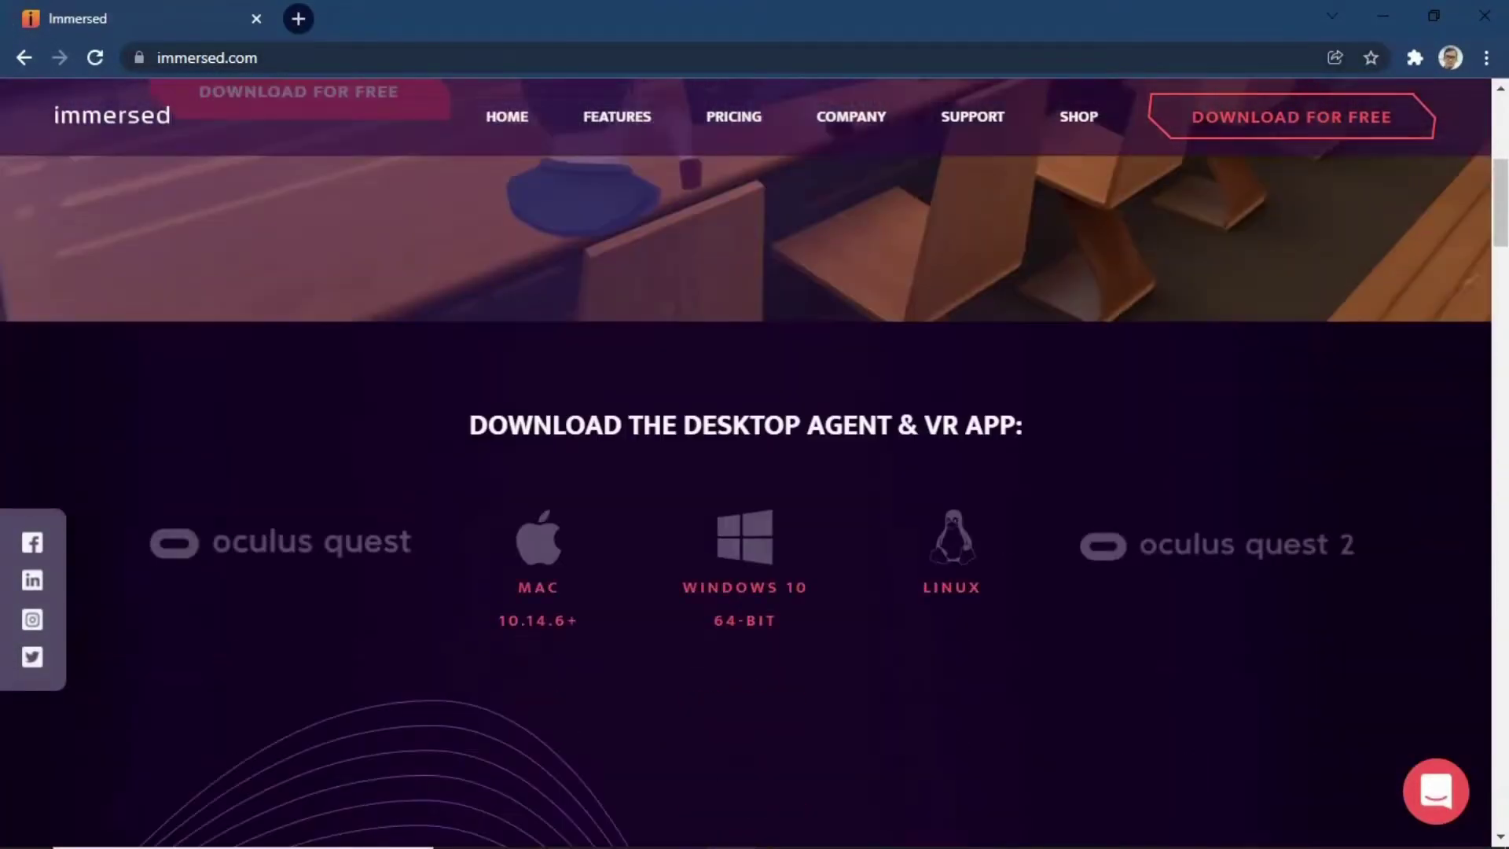
scroll(746, 463, "up", 7)
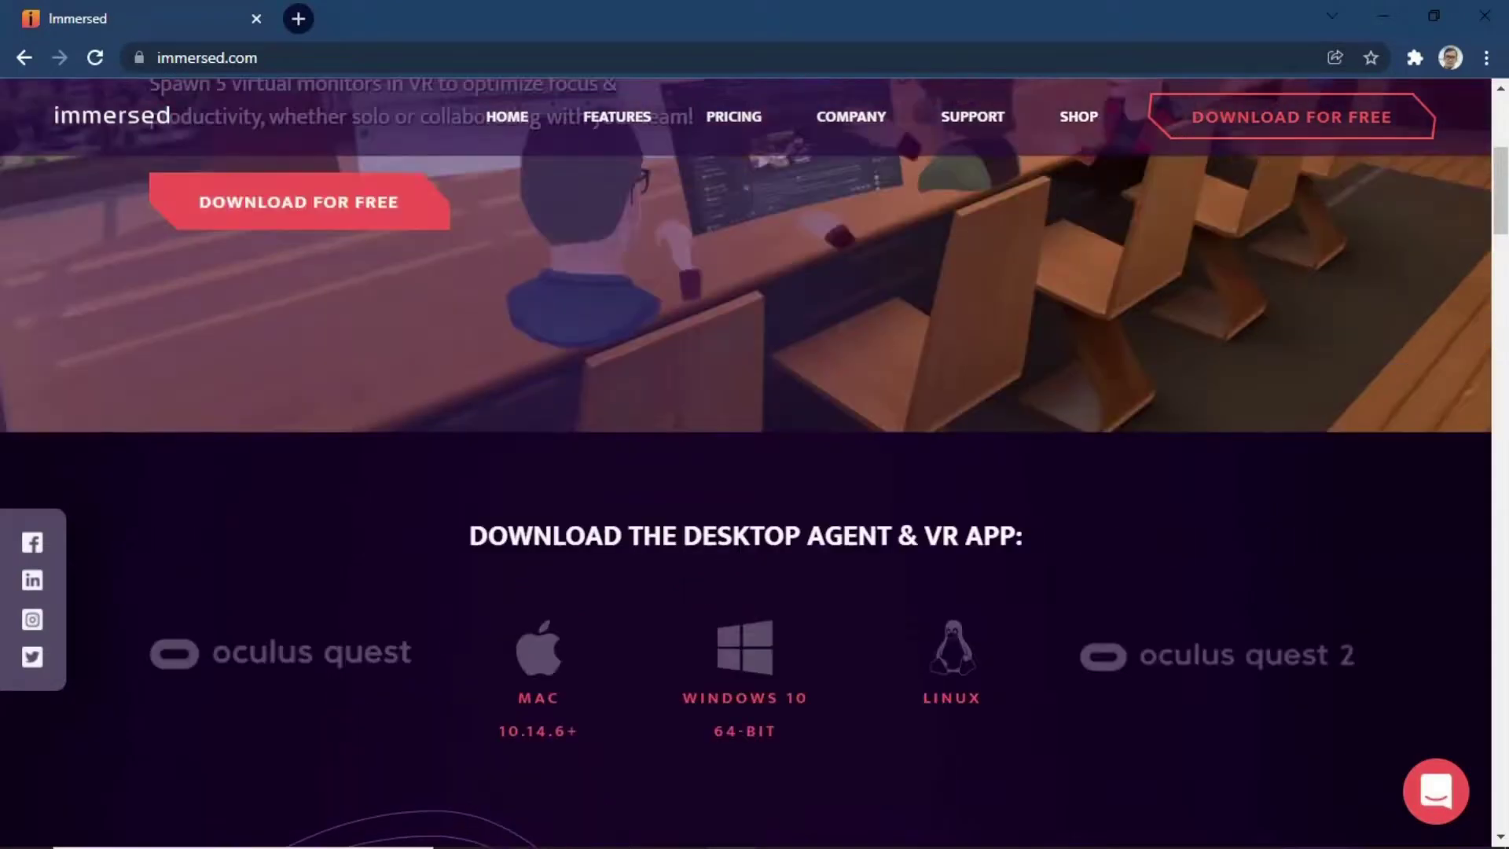
Step: Browse the Features section down to Immersed in Action, then go to Pricing
left_click(617, 116)
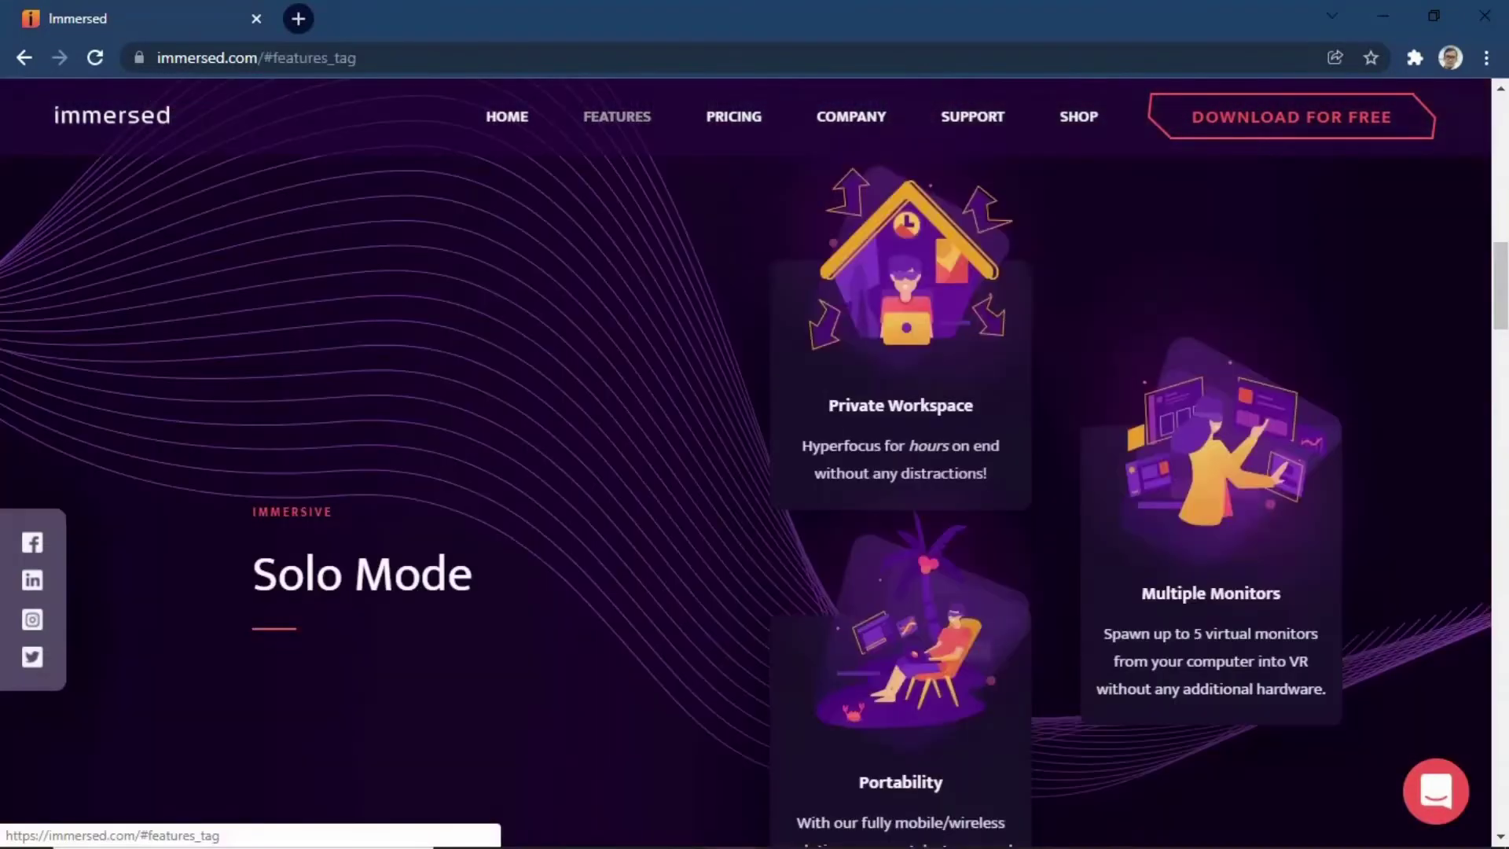
scroll(746, 463, "down", 10)
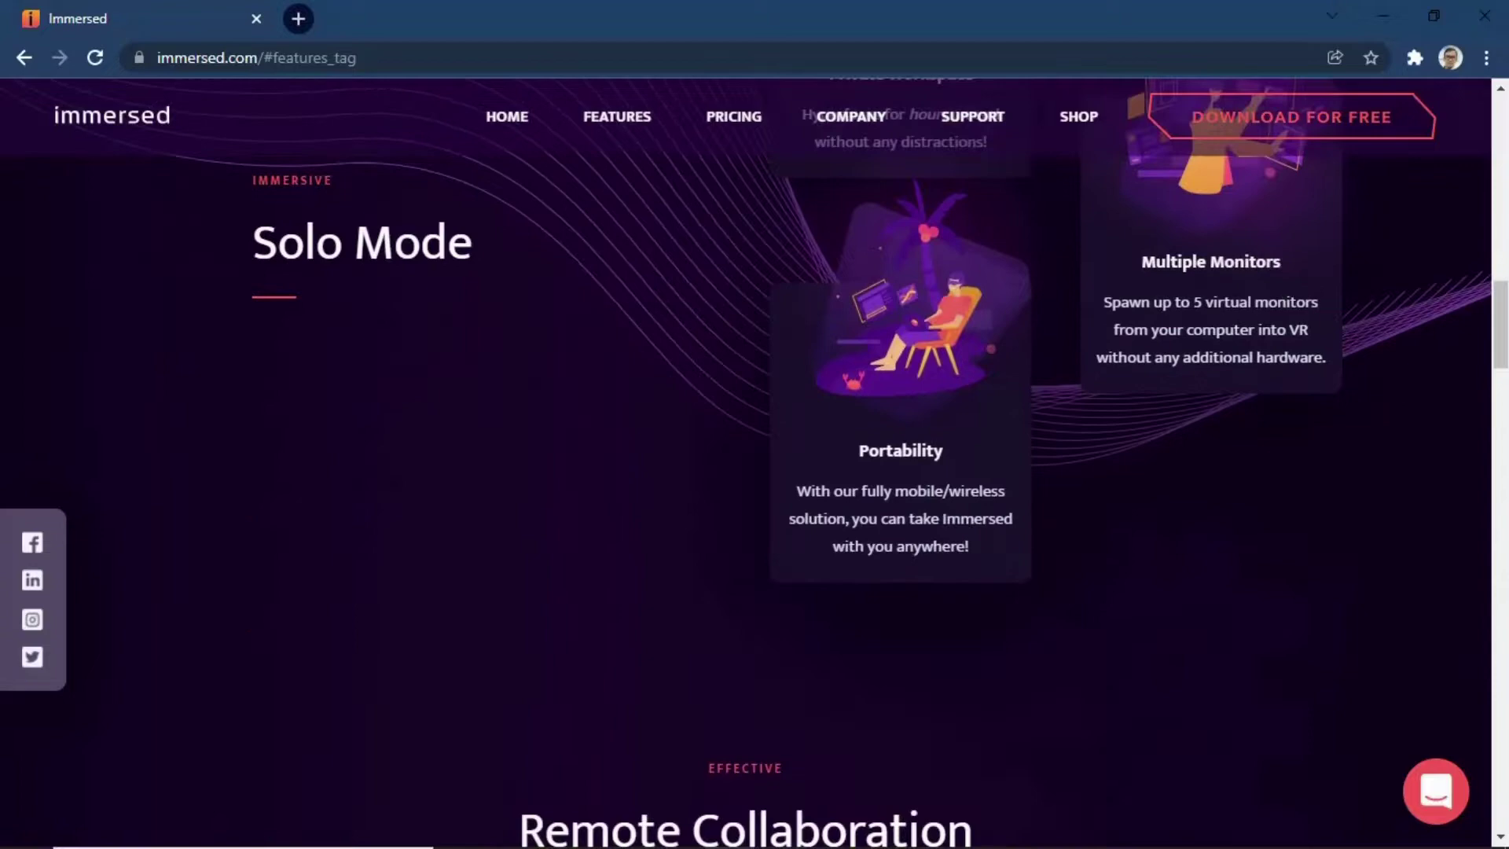
scroll(746, 463, "down", 3)
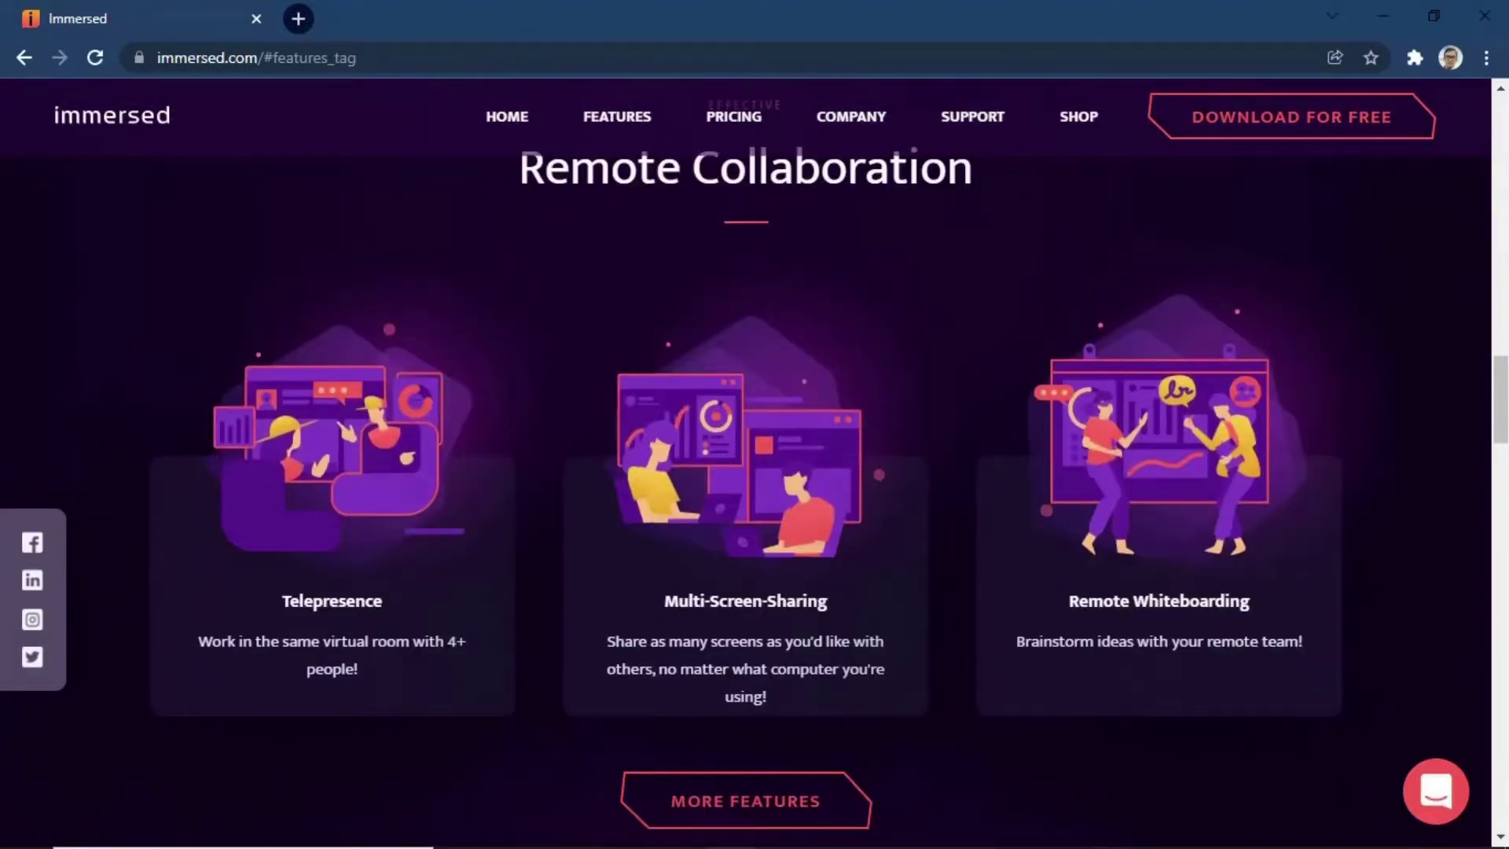
scroll(746, 463, "down", 10)
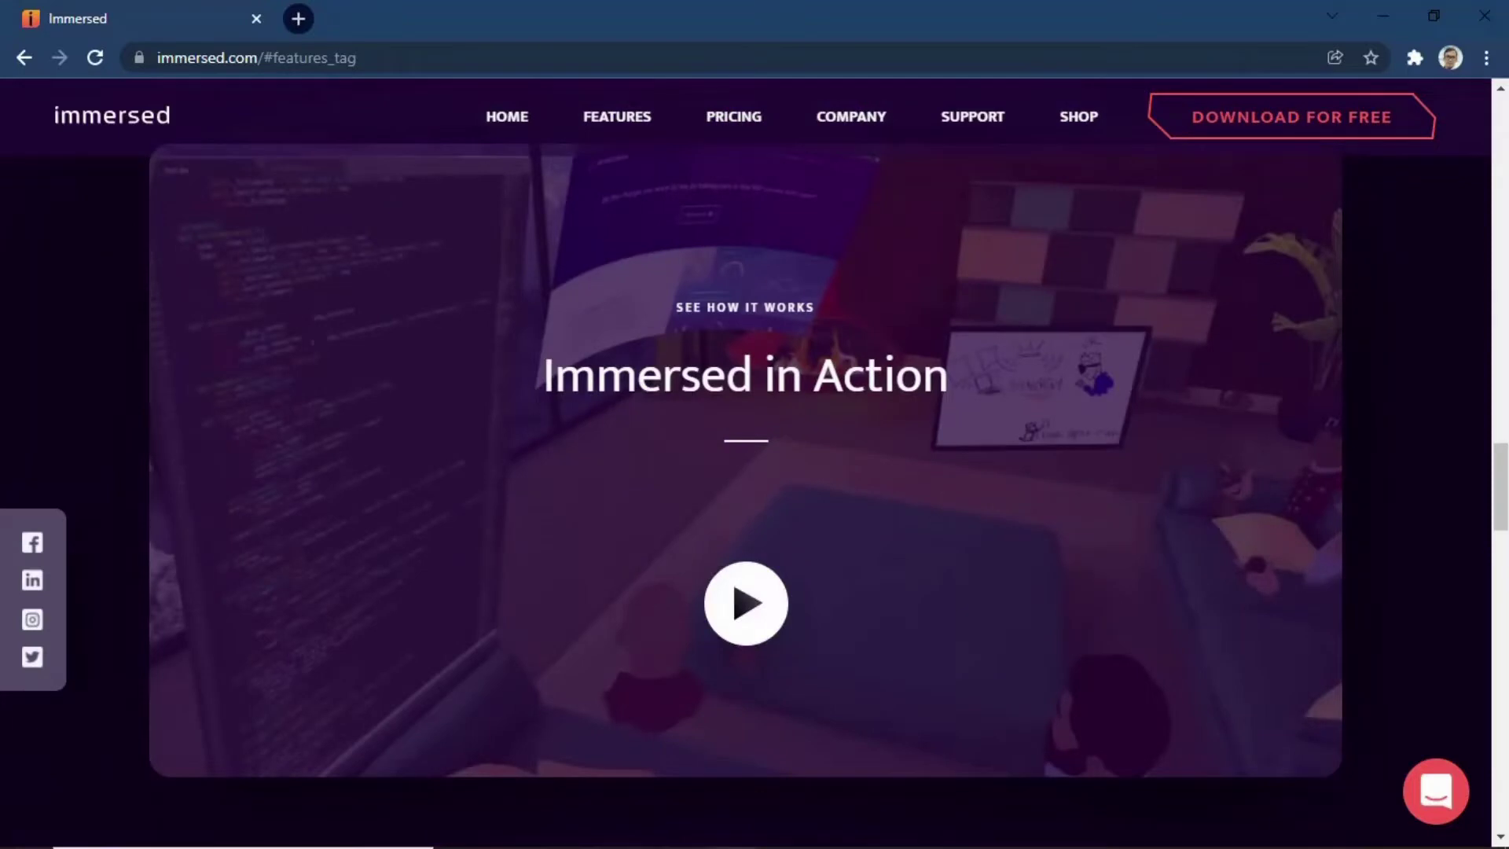
left_click(734, 116)
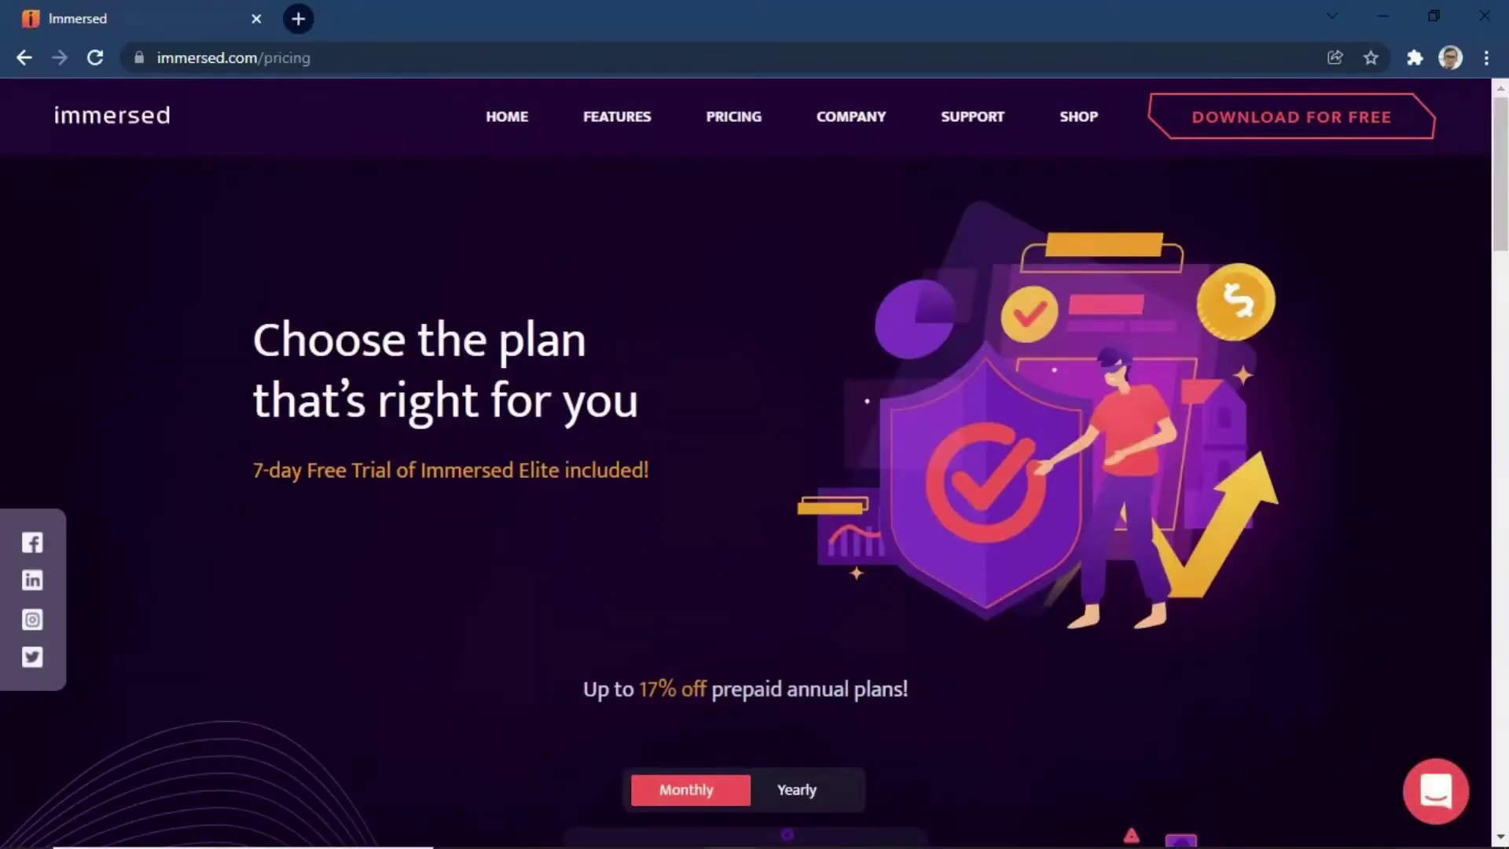
scroll(754, 464, "down", 7)
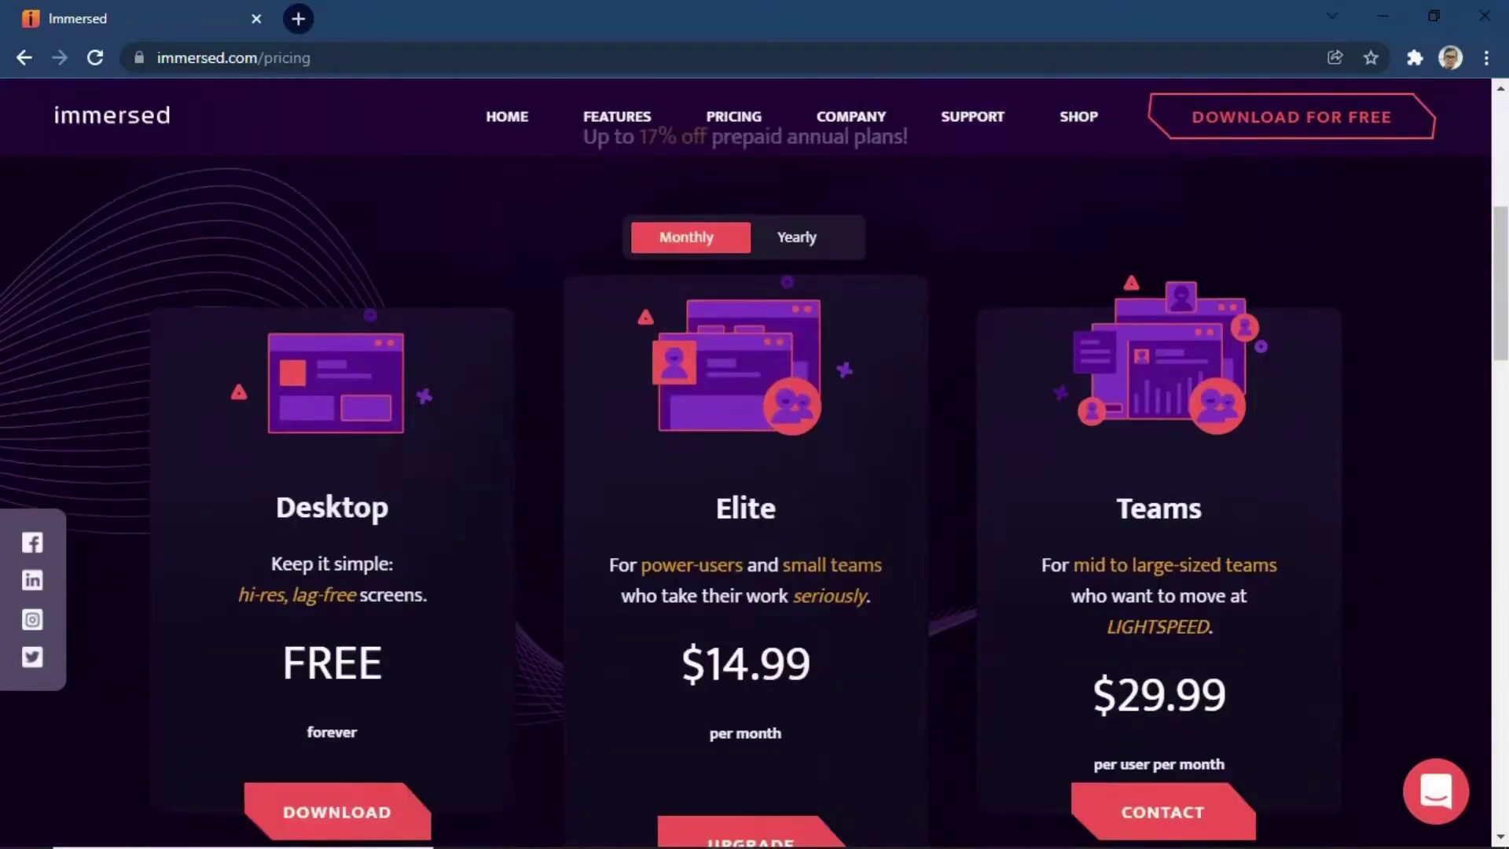
scroll(754, 464, "down", 5)
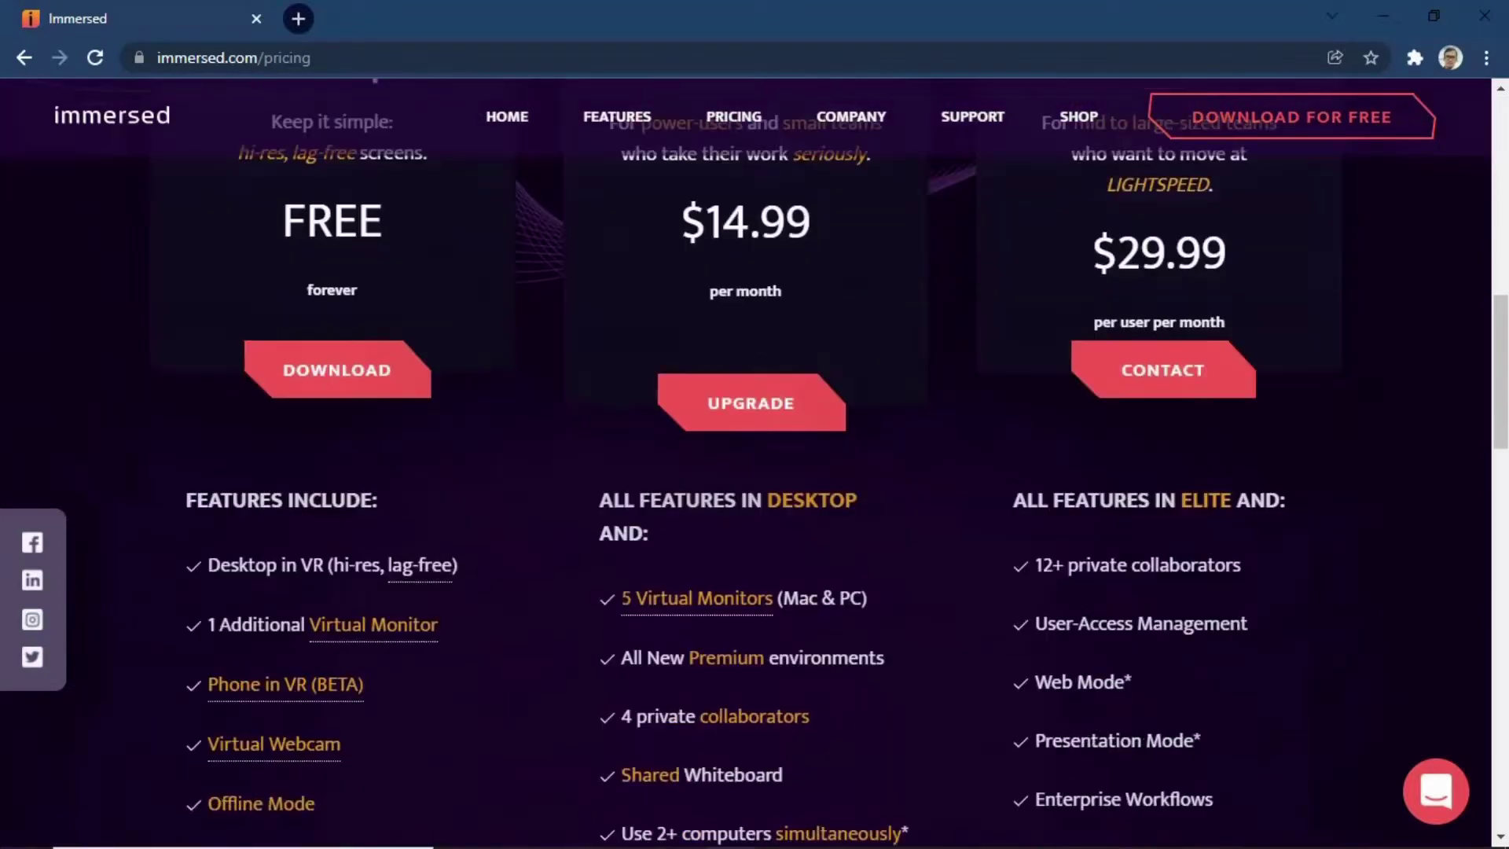
scroll(754, 464, "down", 2)
scroll(754, 464, "up", 2)
scroll(754, 463, "down", 4)
scroll(755, 464, "down", 3)
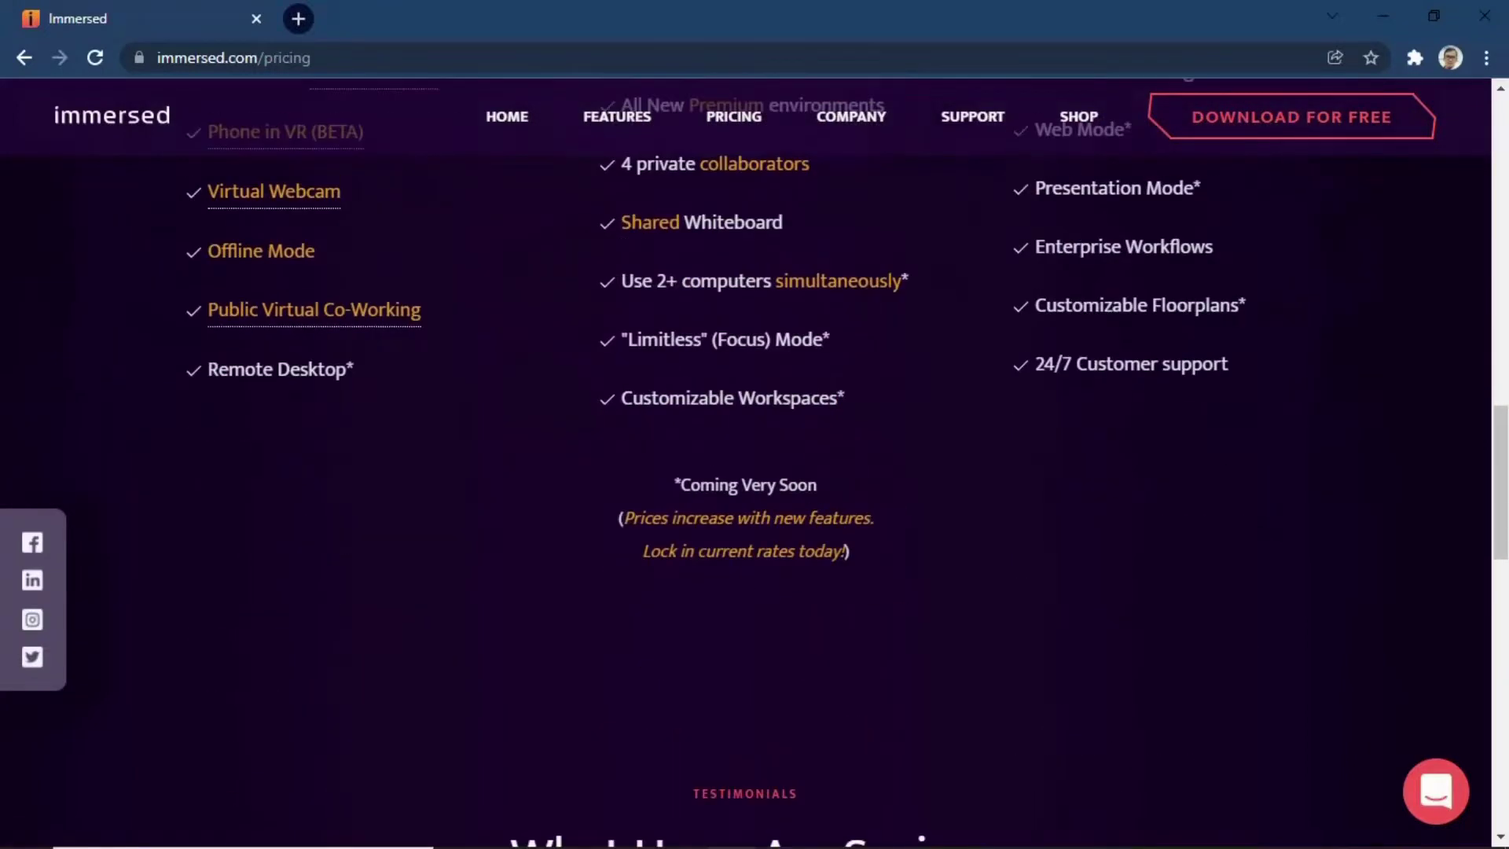
scroll(754, 464, "down", 7)
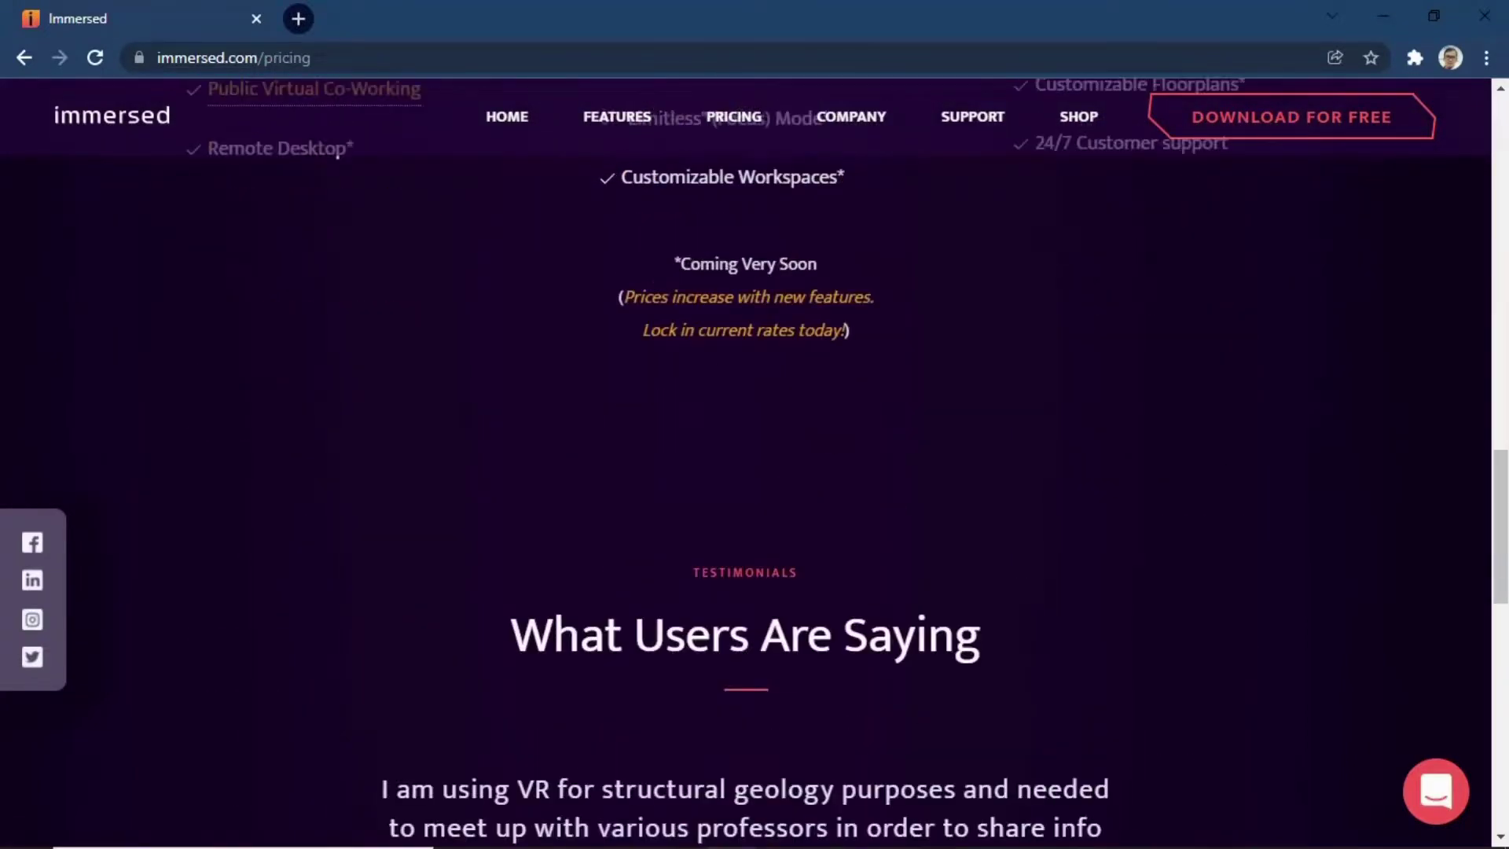
scroll(754, 463, "up", 3)
scroll(754, 464, "up", 15)
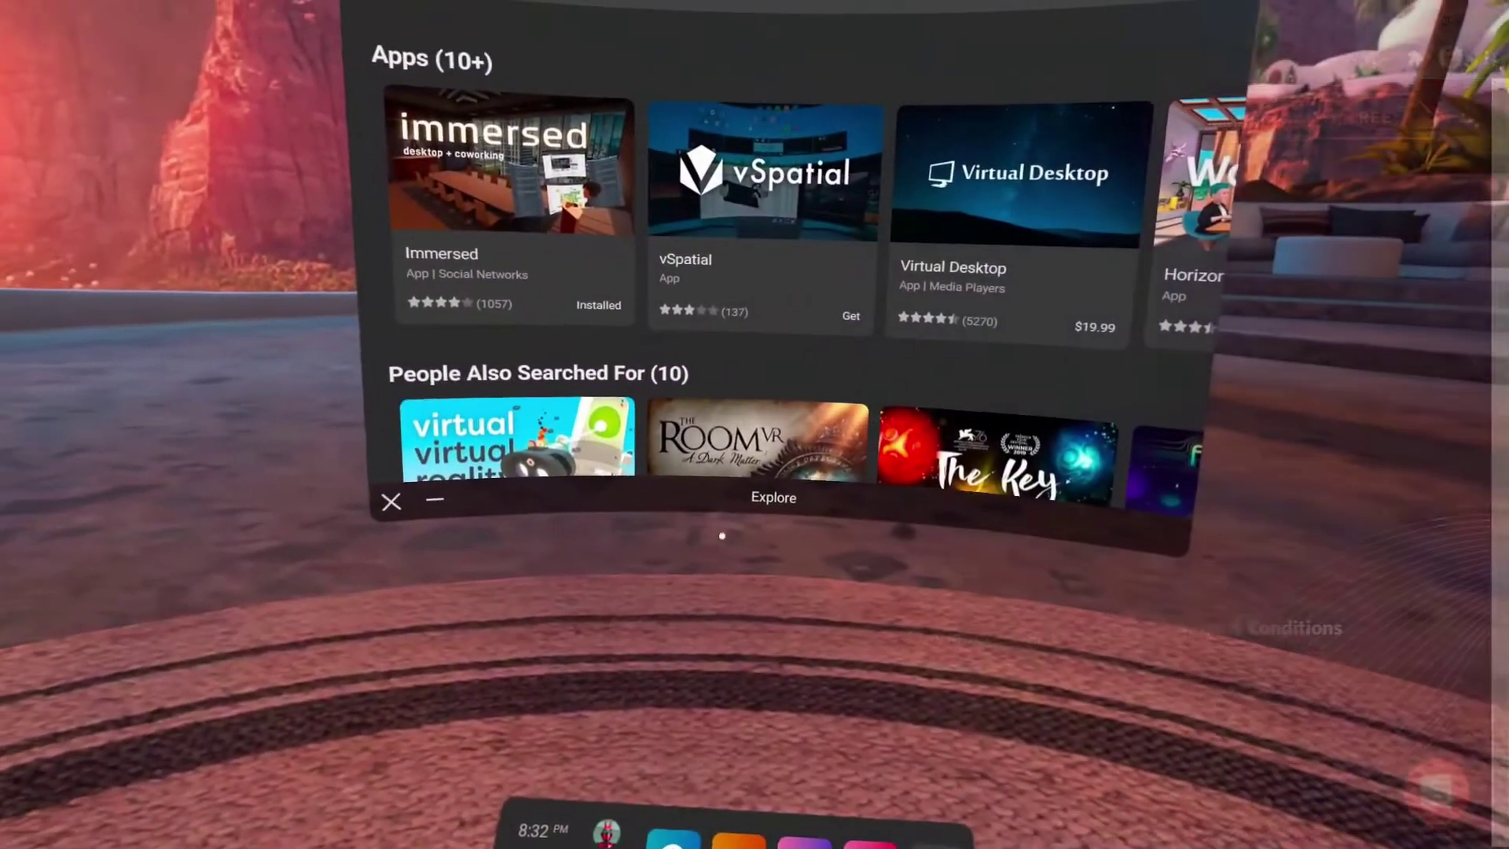
Step: Expand the Immersed search result and view its full store details
left_click(551, 252)
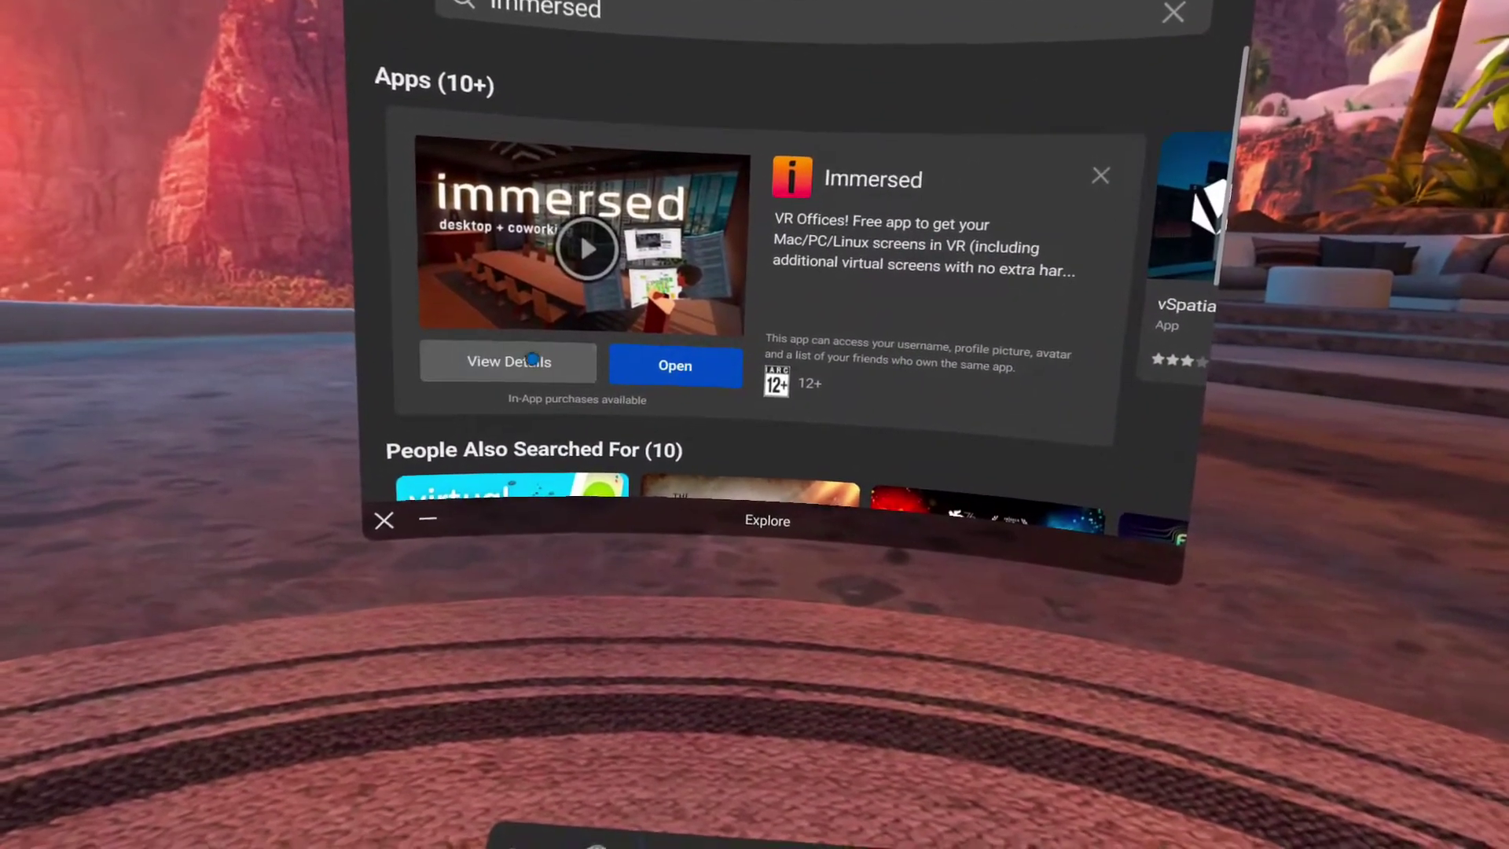
left_click(533, 359)
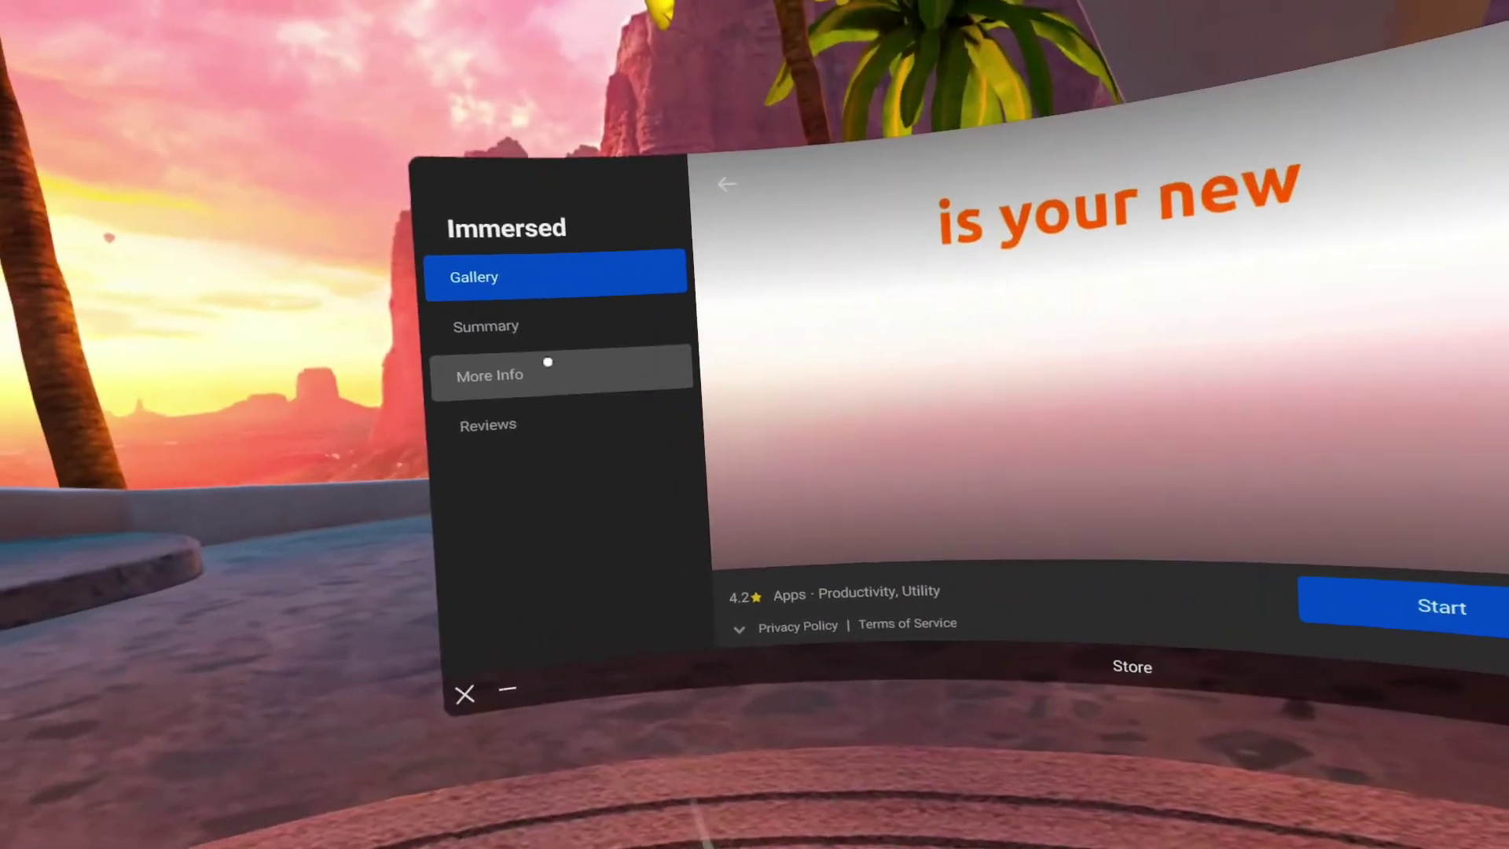
Step: Read the Immersed app's summary, full description, more info and reviews, then return to Gallery
left_click(459, 318)
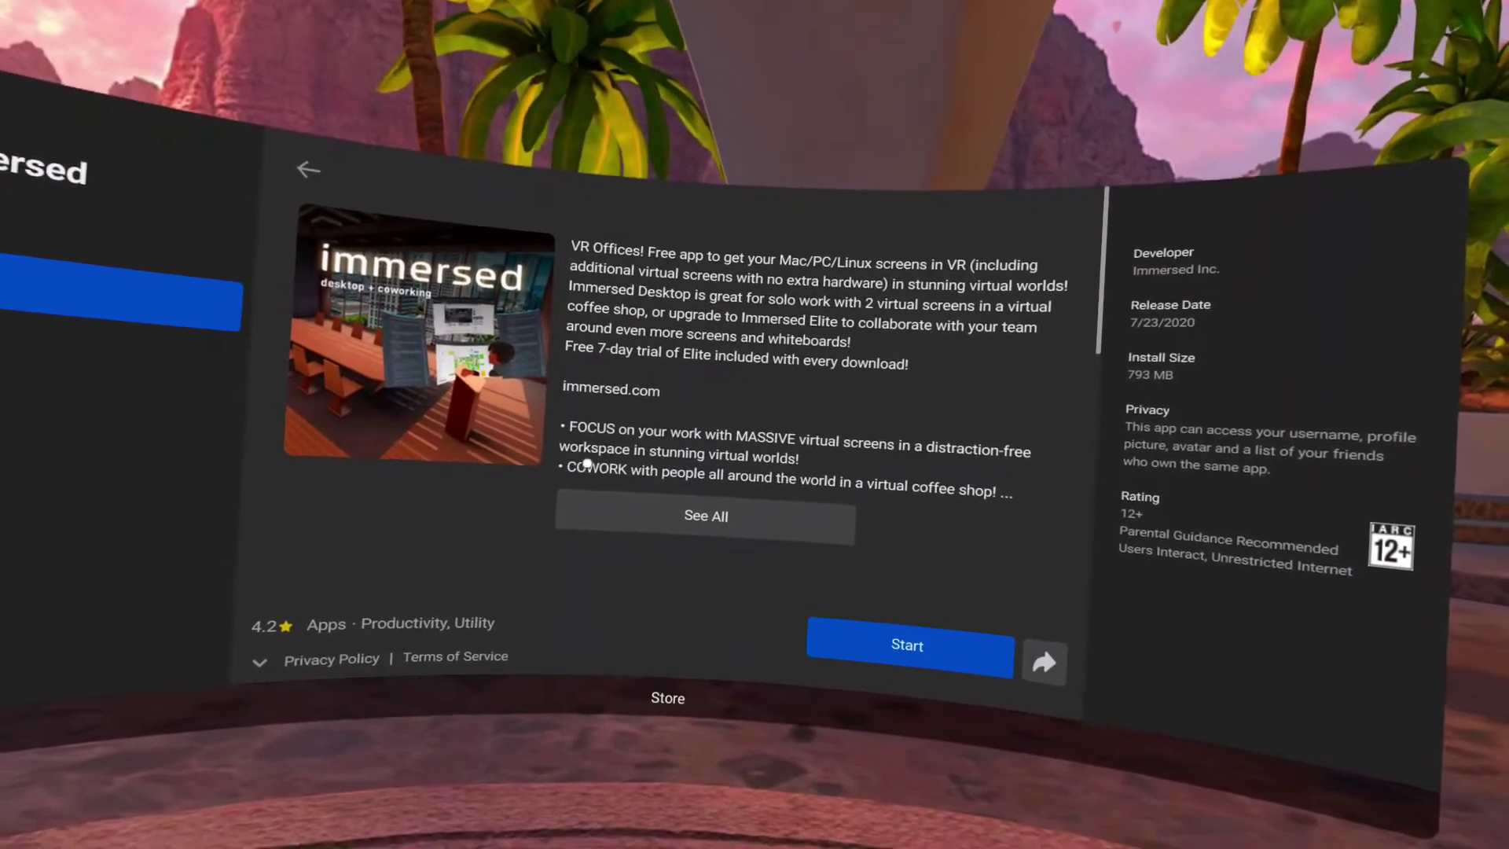
left_click(641, 510)
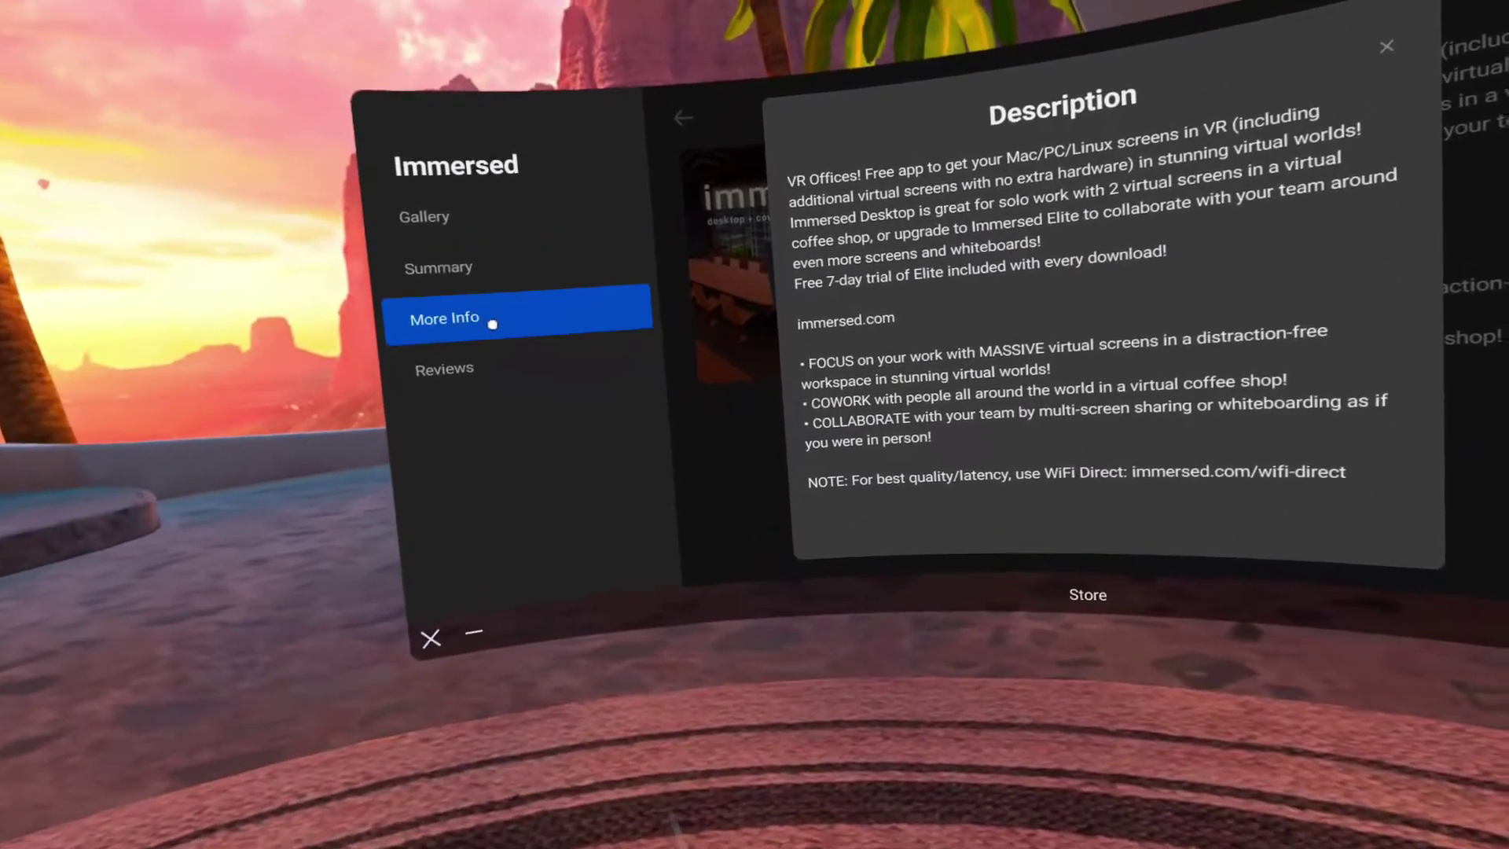
left_click(492, 324)
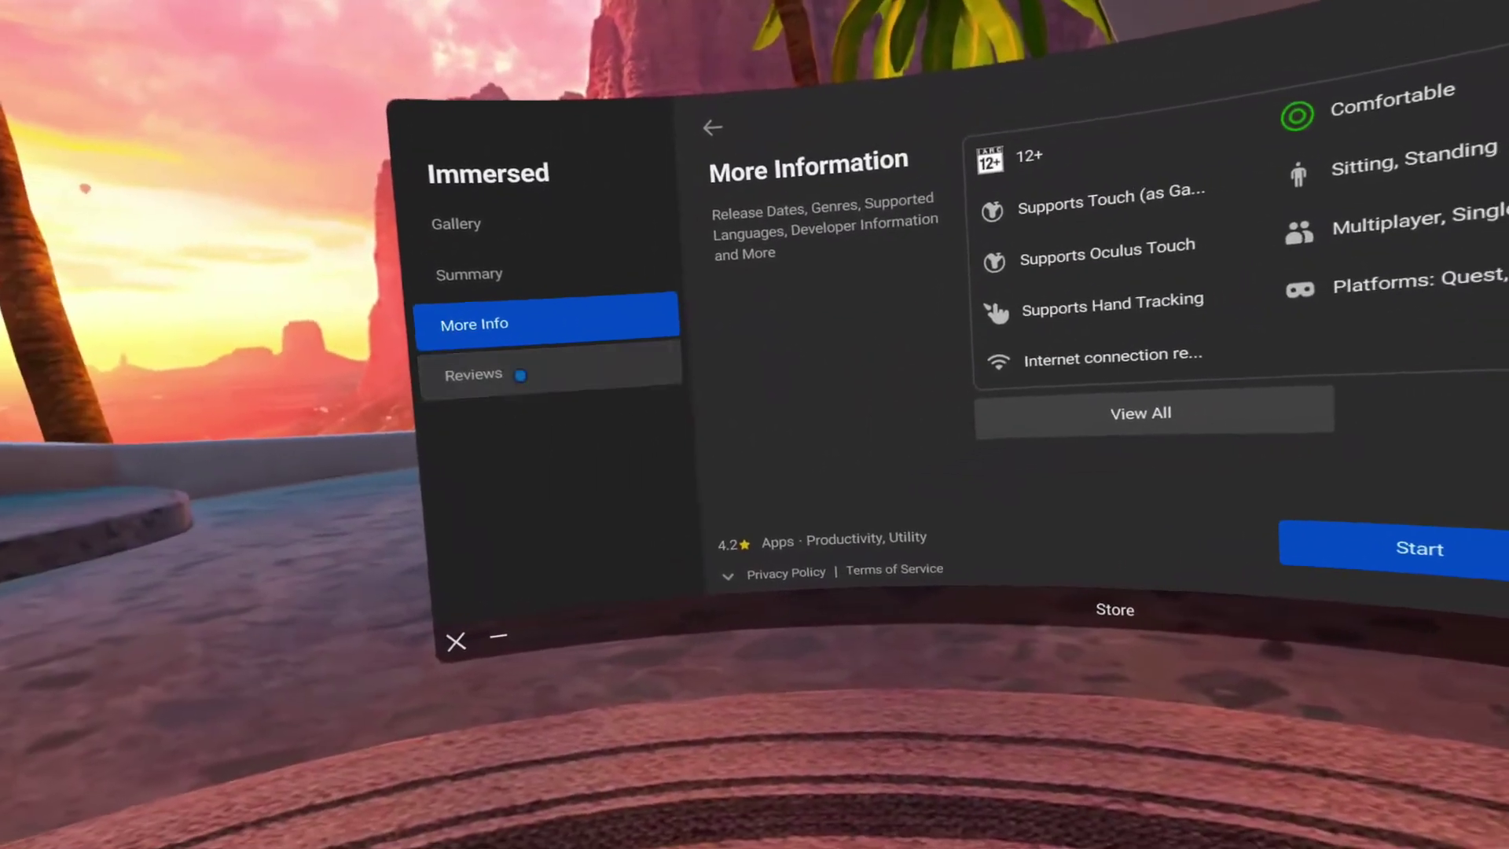
left_click(512, 384)
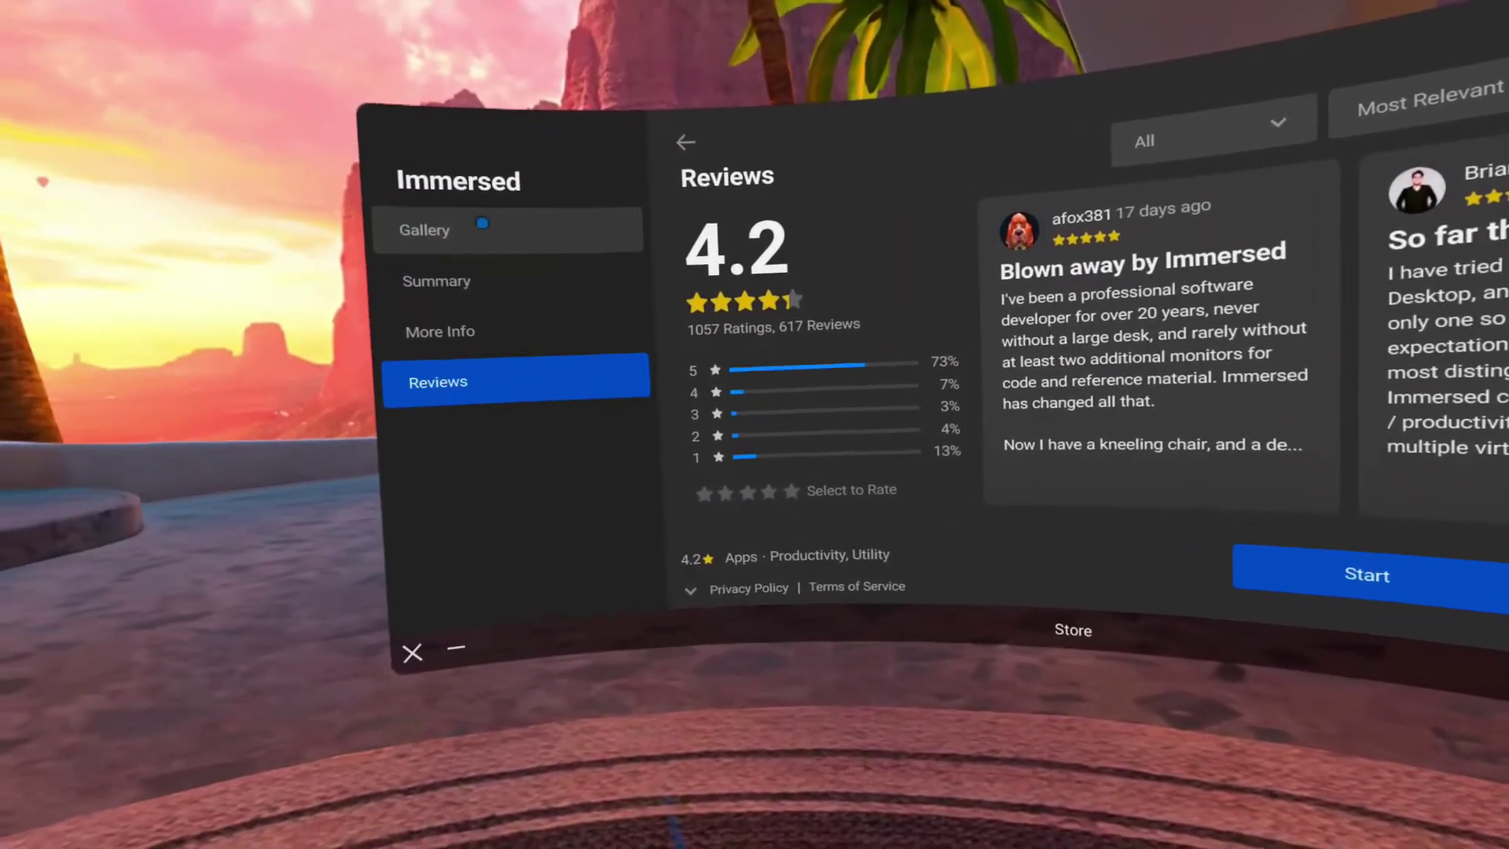
left_click(318, 198)
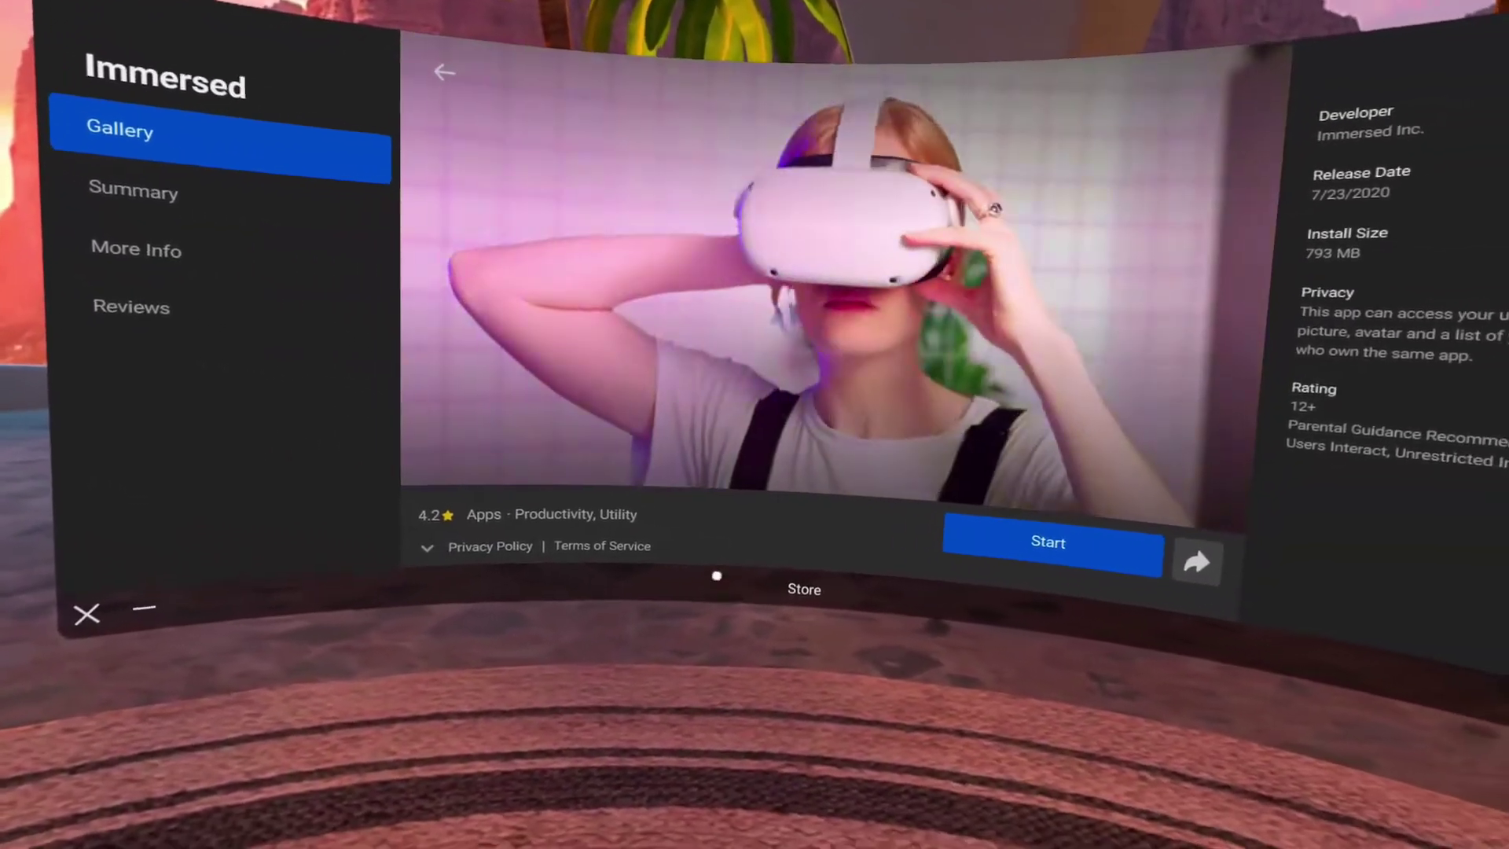
mouse_move(639, 409)
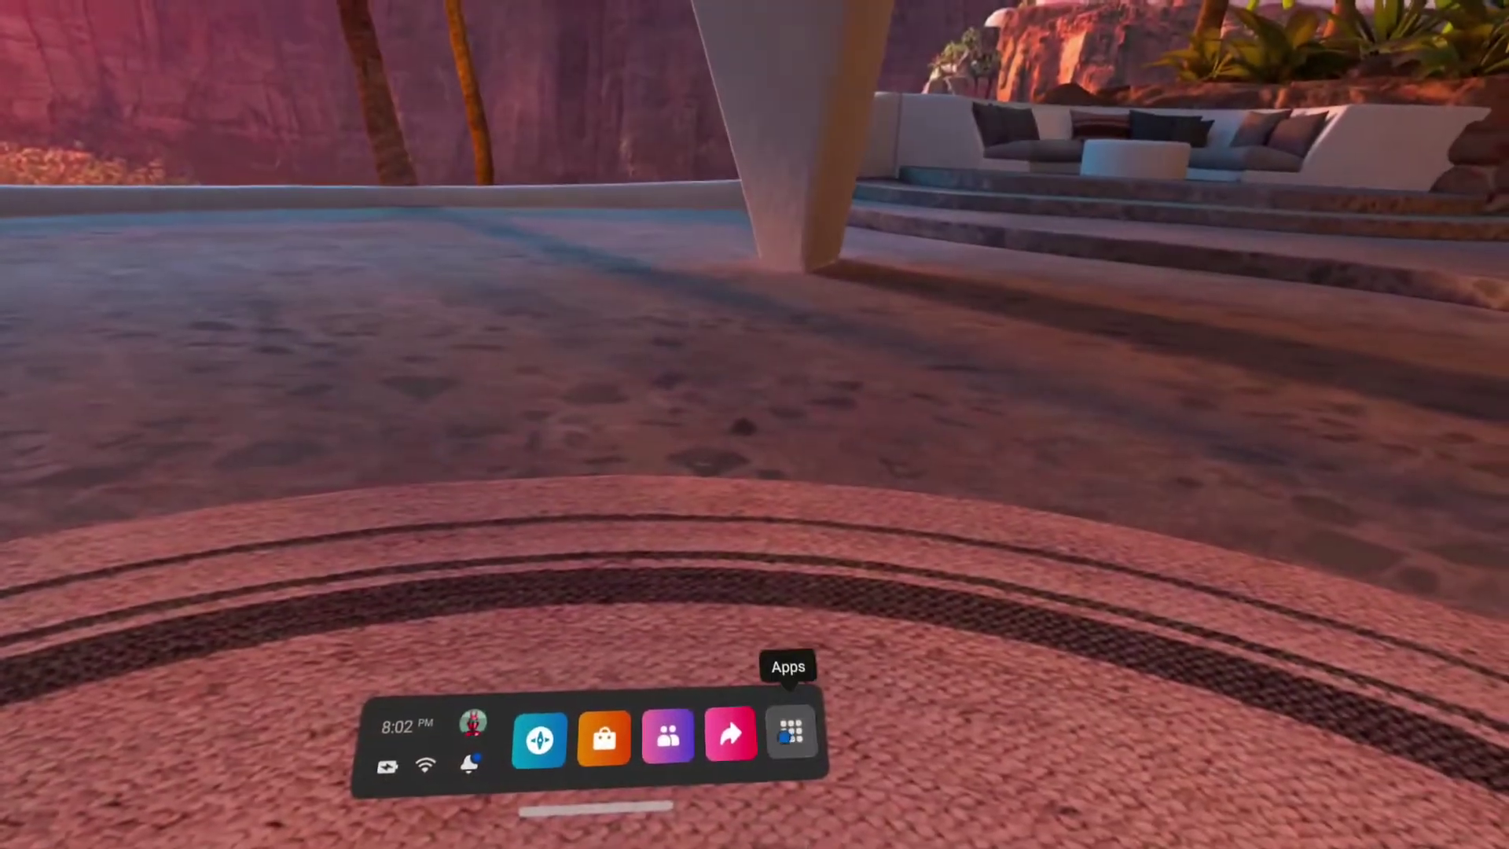
Step: Check that Hands and Controllers has hand tracking and auto switching on, then return to Apps
left_click(784, 737)
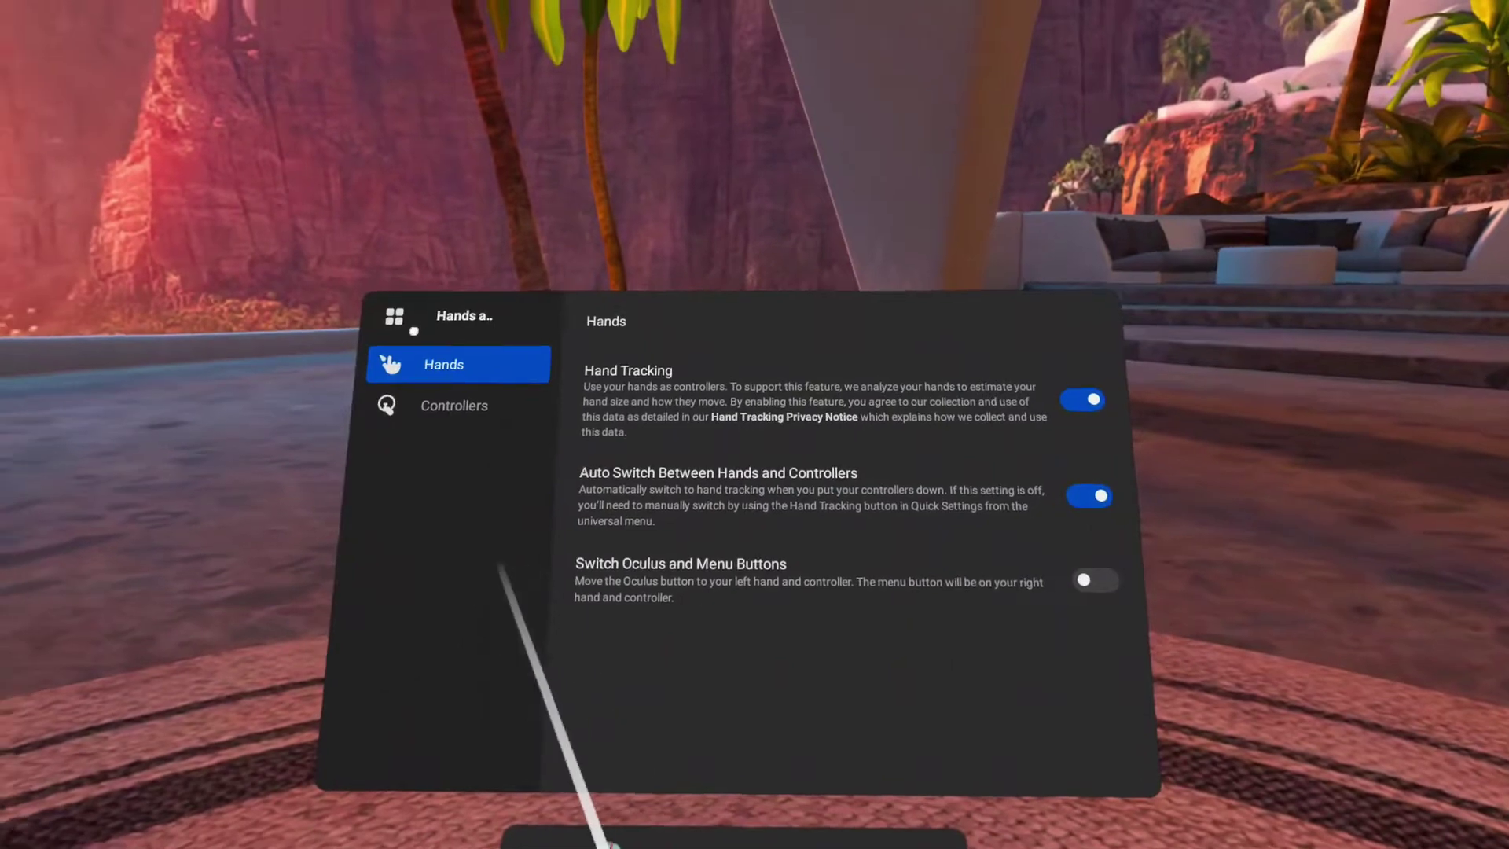
left_click(333, 287)
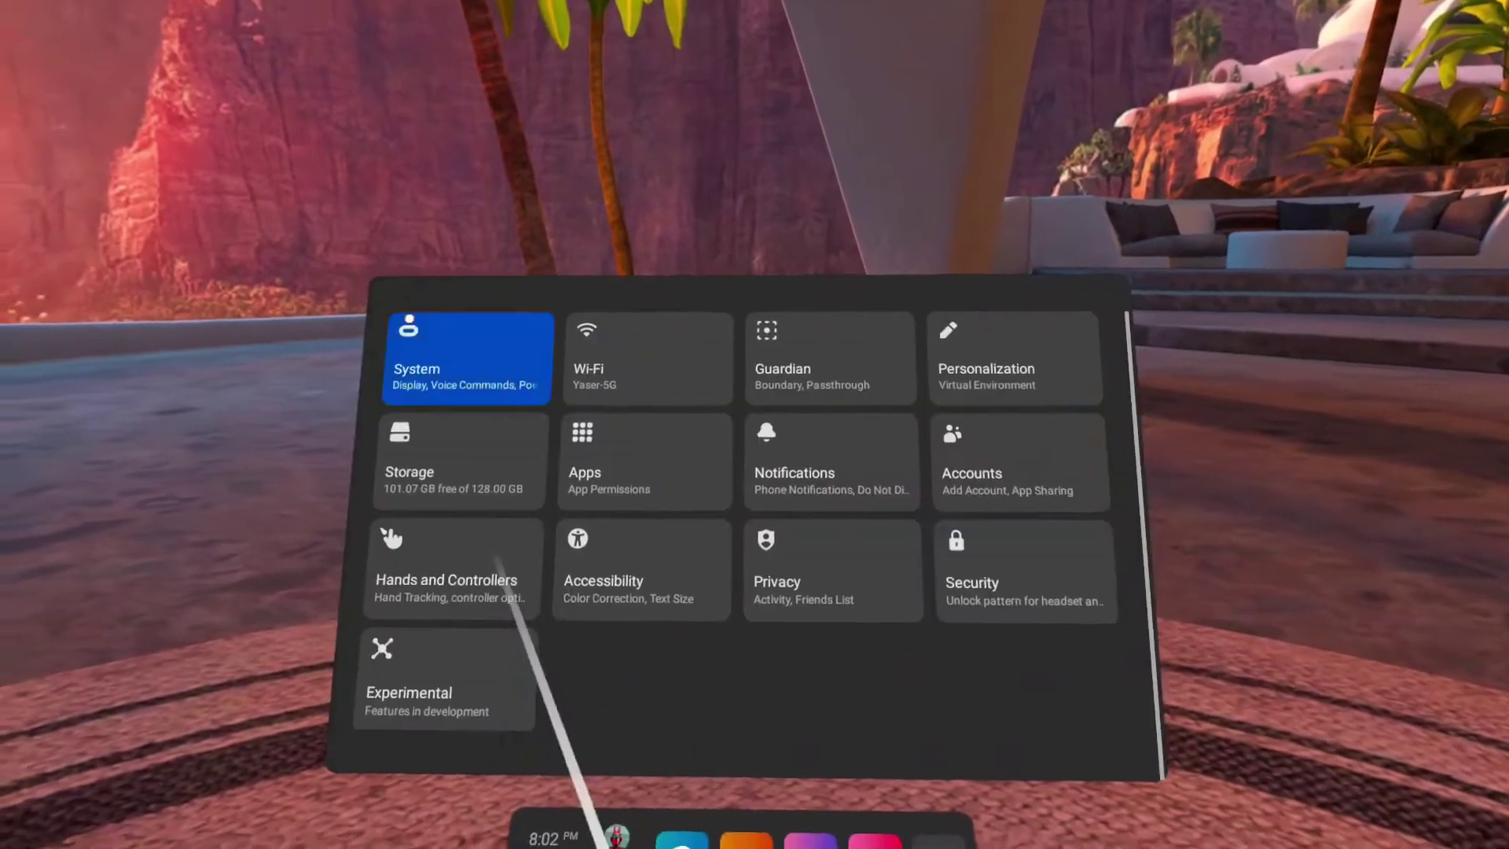
left_click(481, 531)
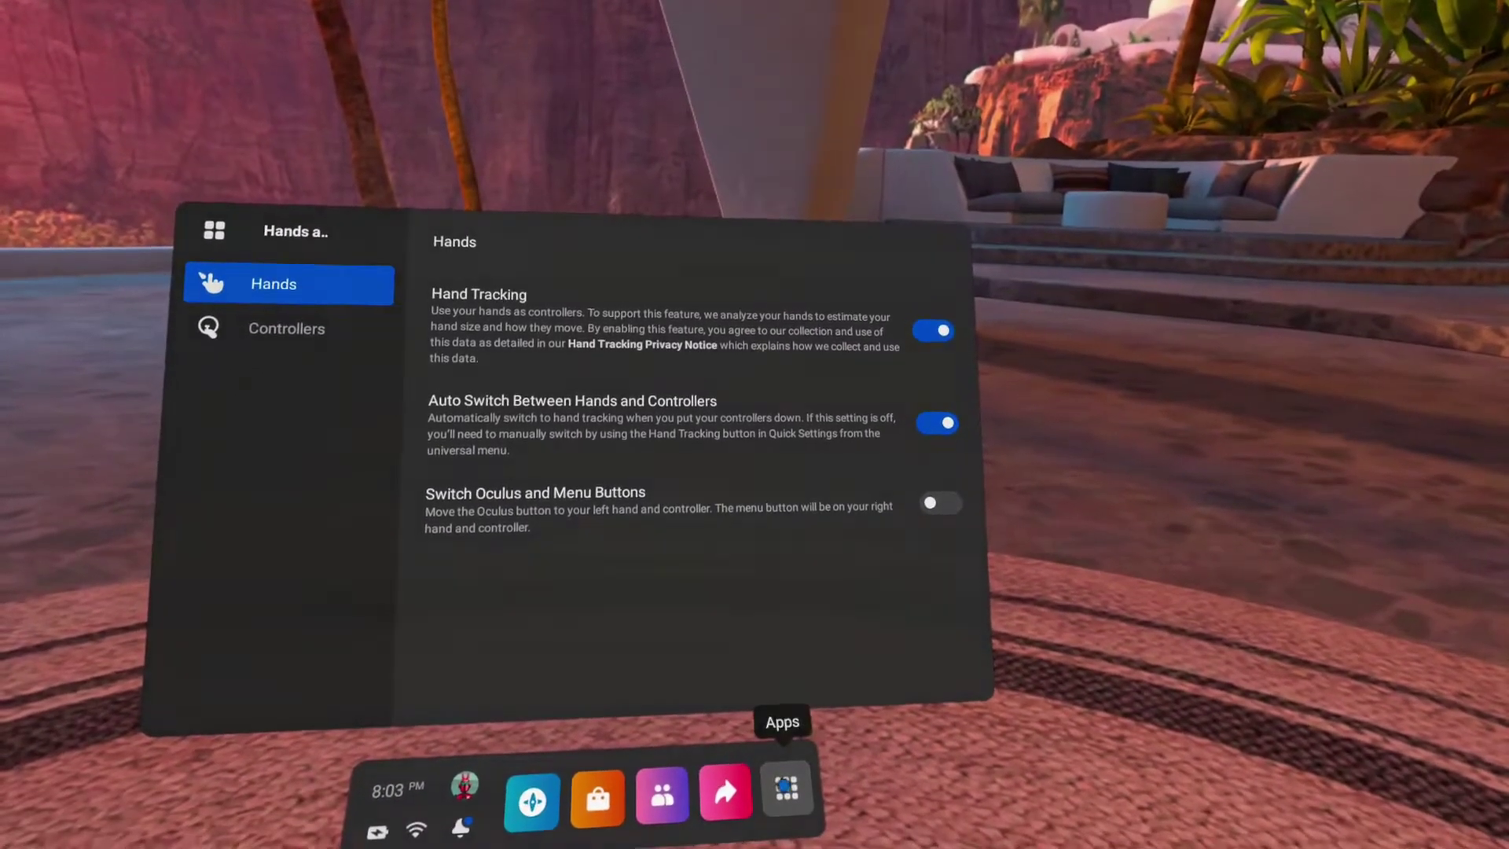
left_click(785, 786)
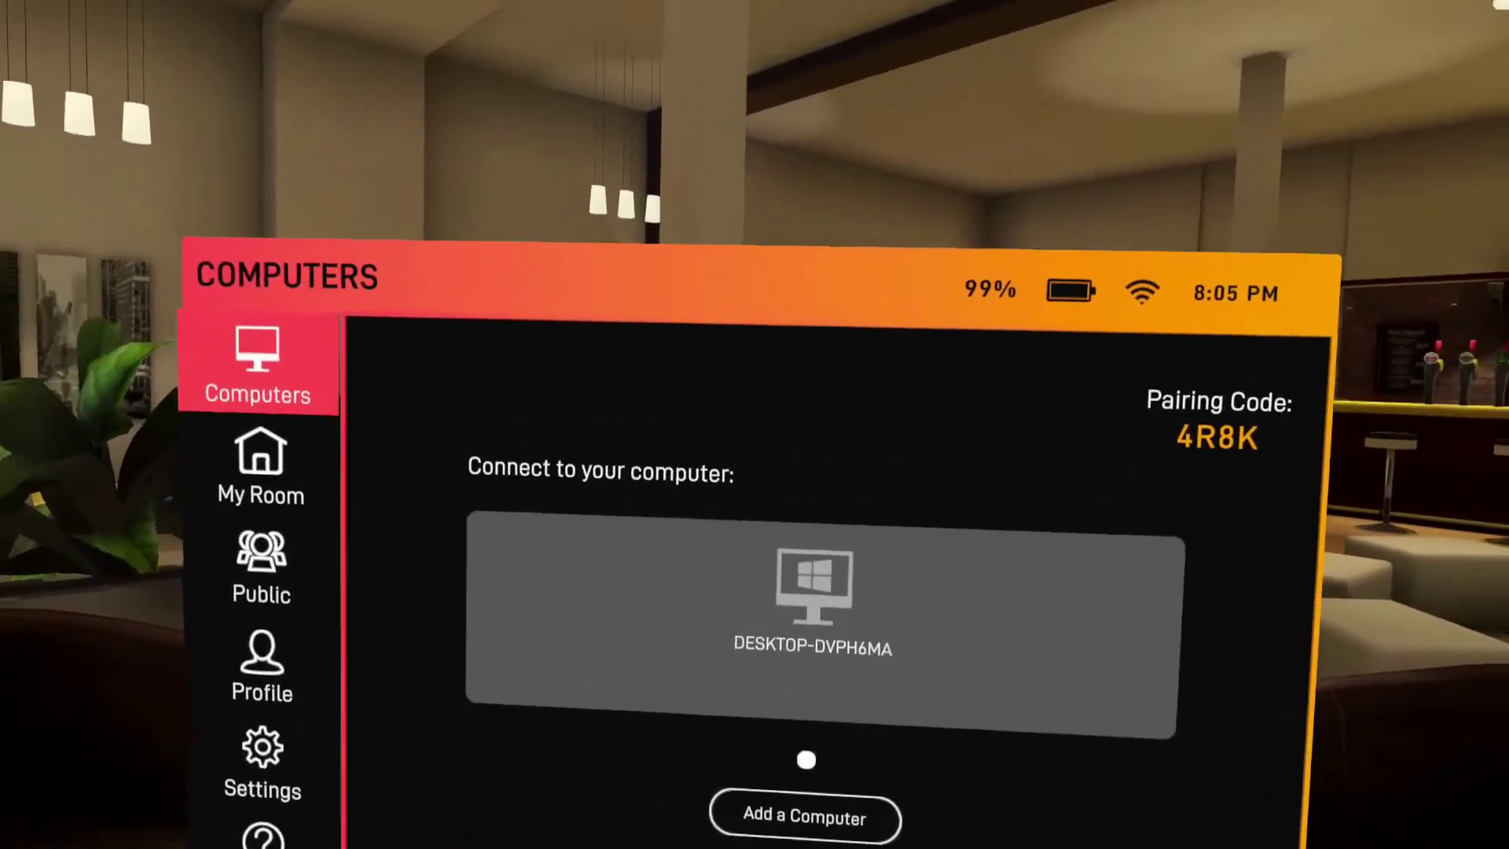
Step: Switch the Immersed menu to My Room and show the session toolbar beside it
mouse_move(721, 364)
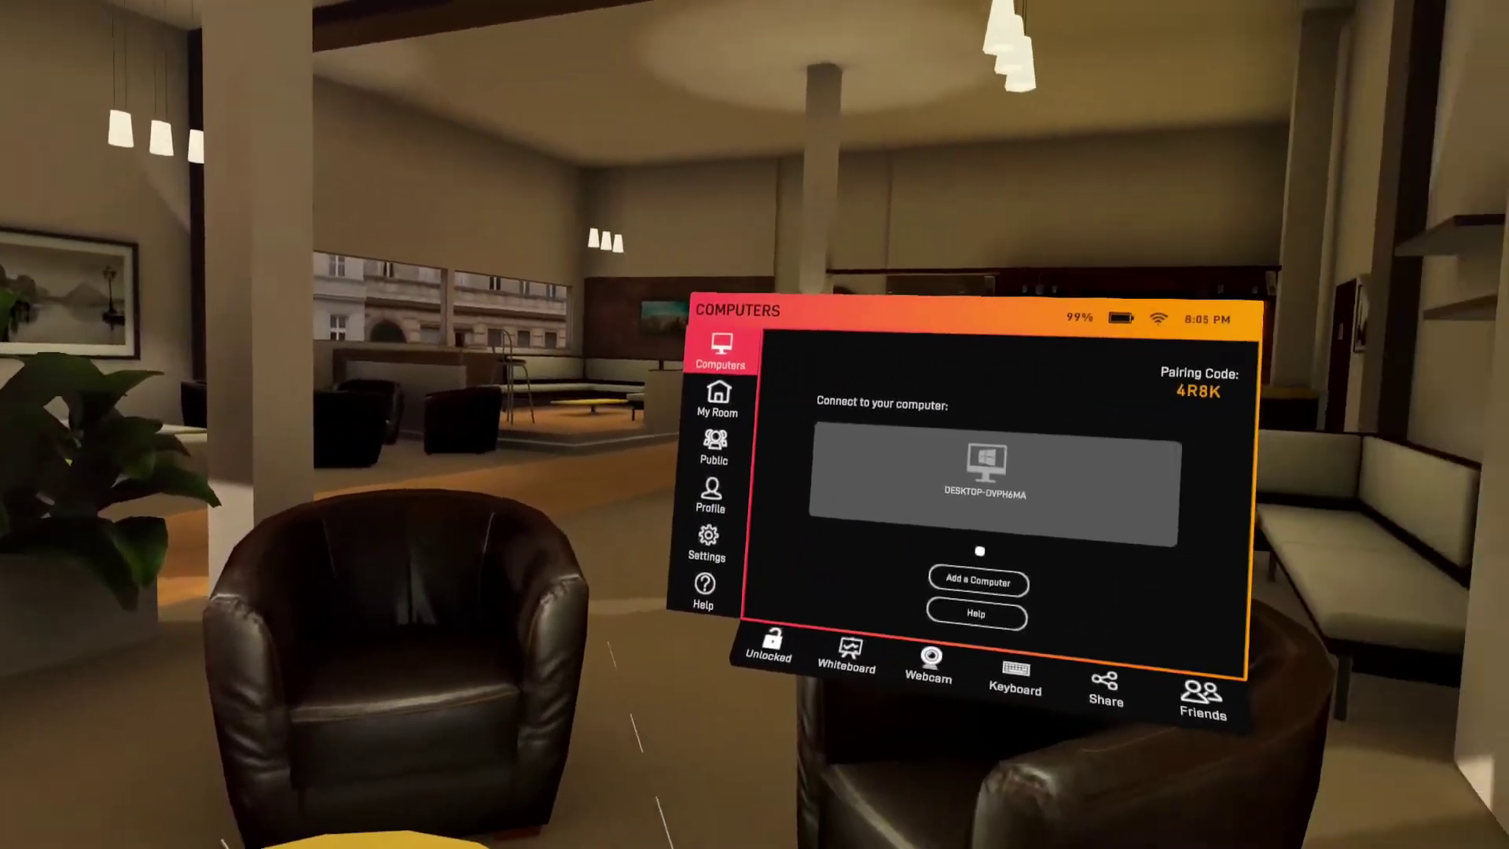
mouse_move(835, 327)
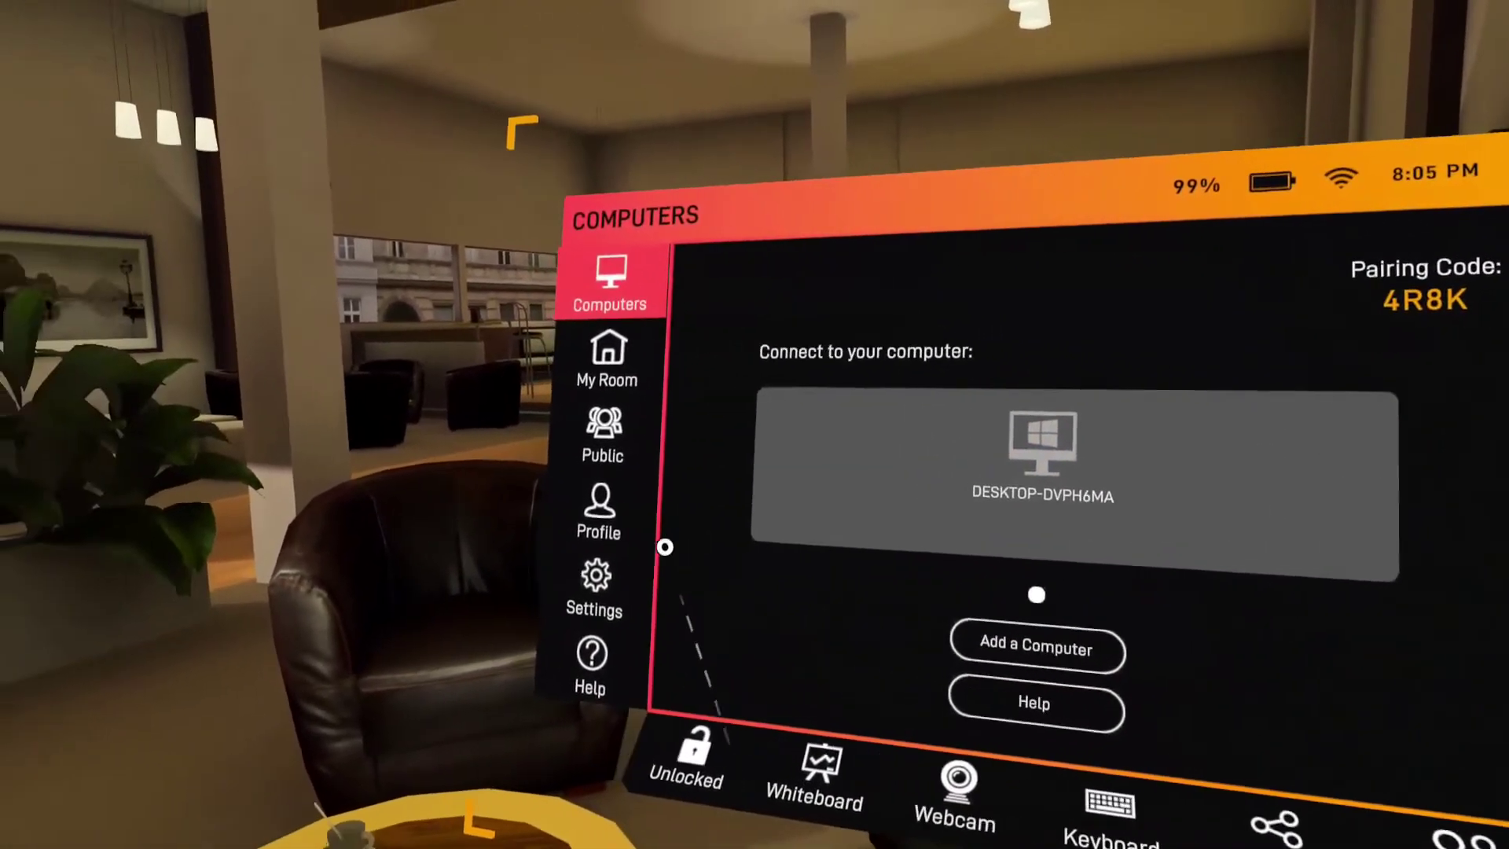
left_click(637, 385)
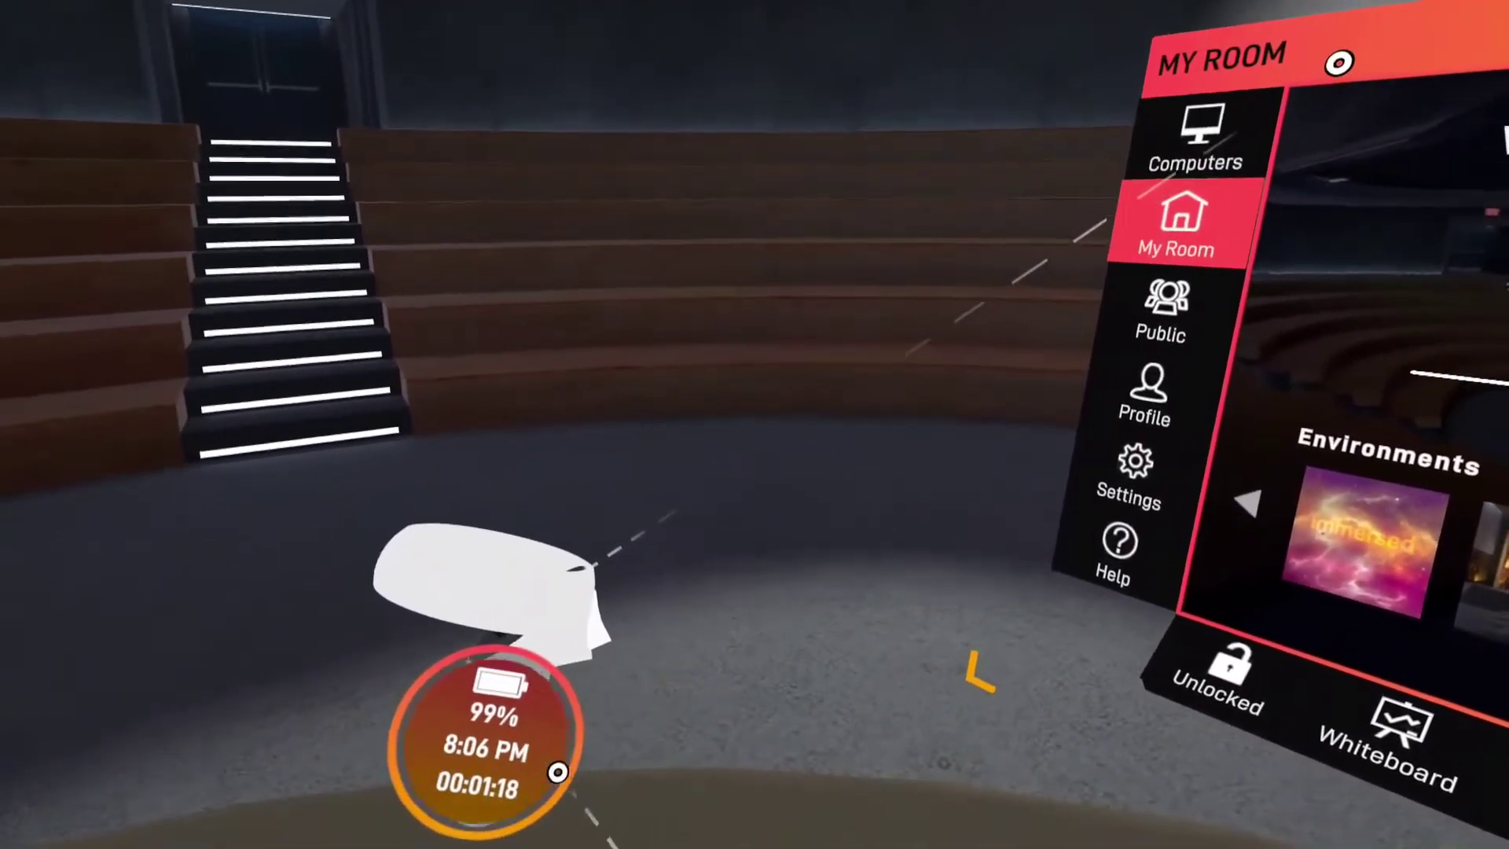
left_click(557, 772)
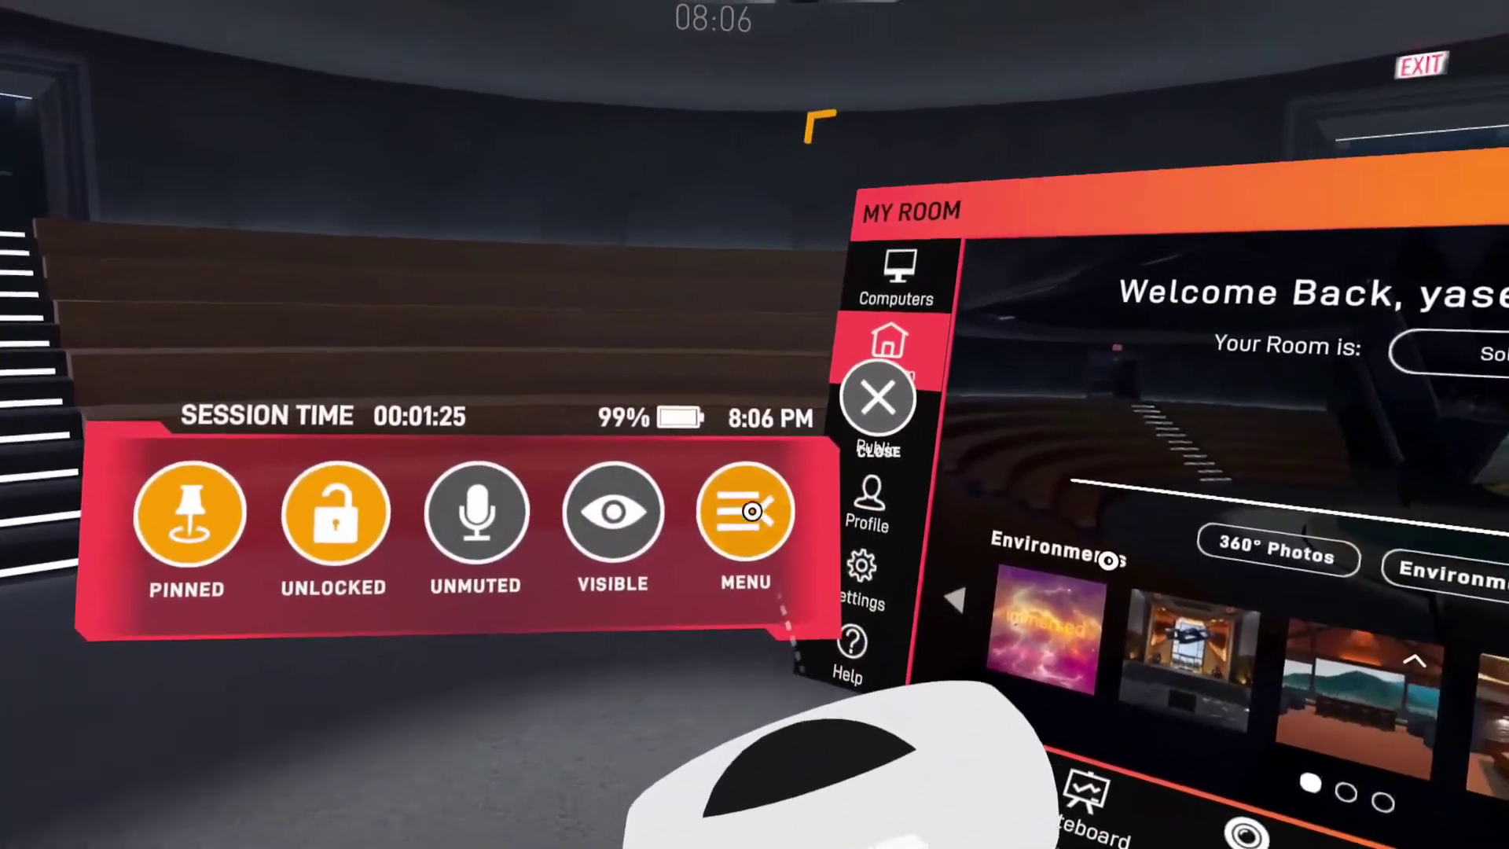
Step: Reopen the menu, page through Environments, and pick the lodge with large windows
left_click(725, 533)
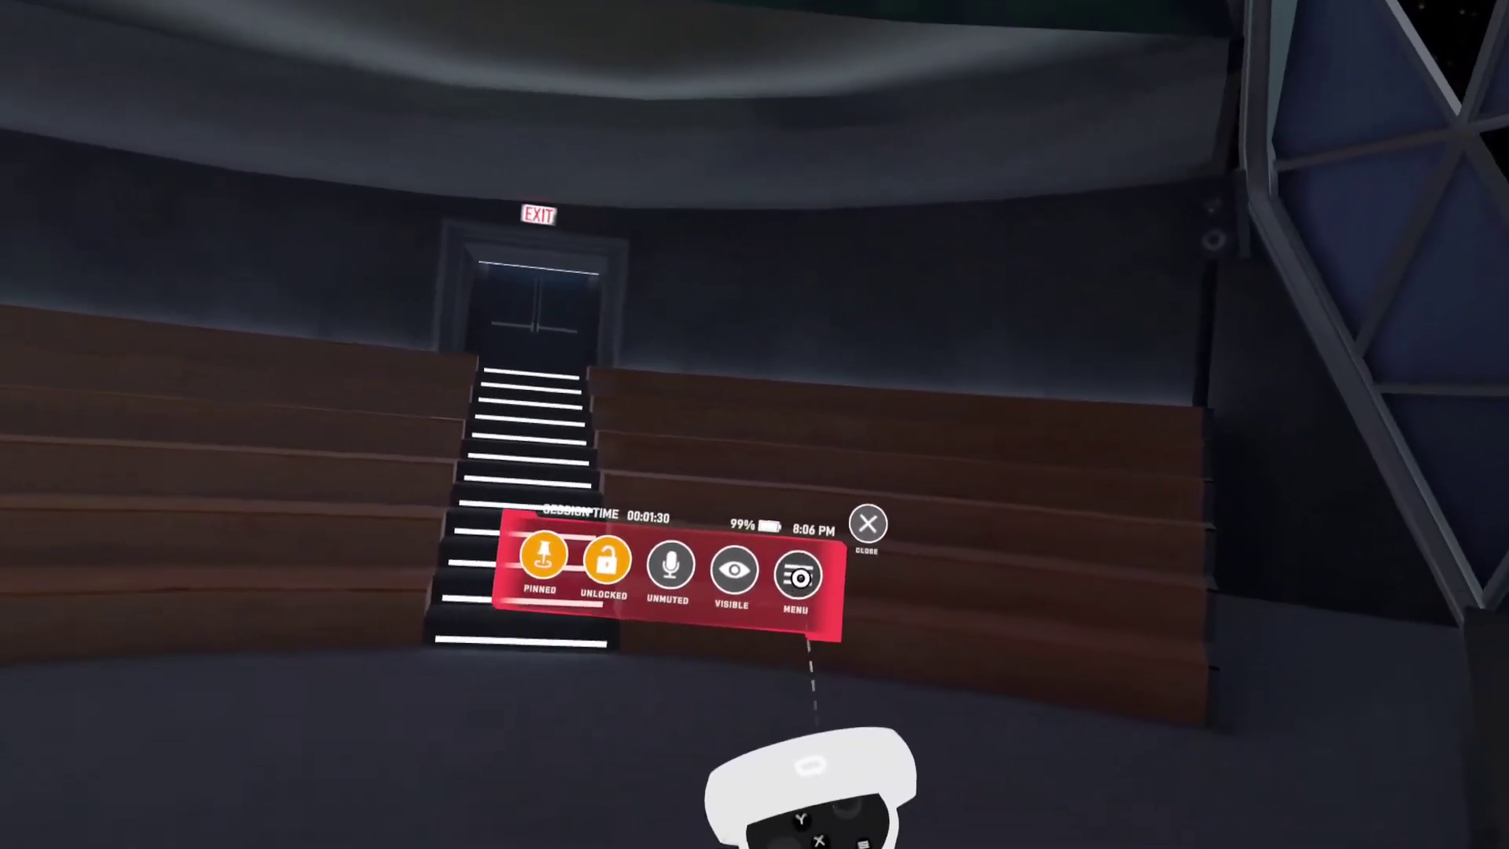
left_click(799, 578)
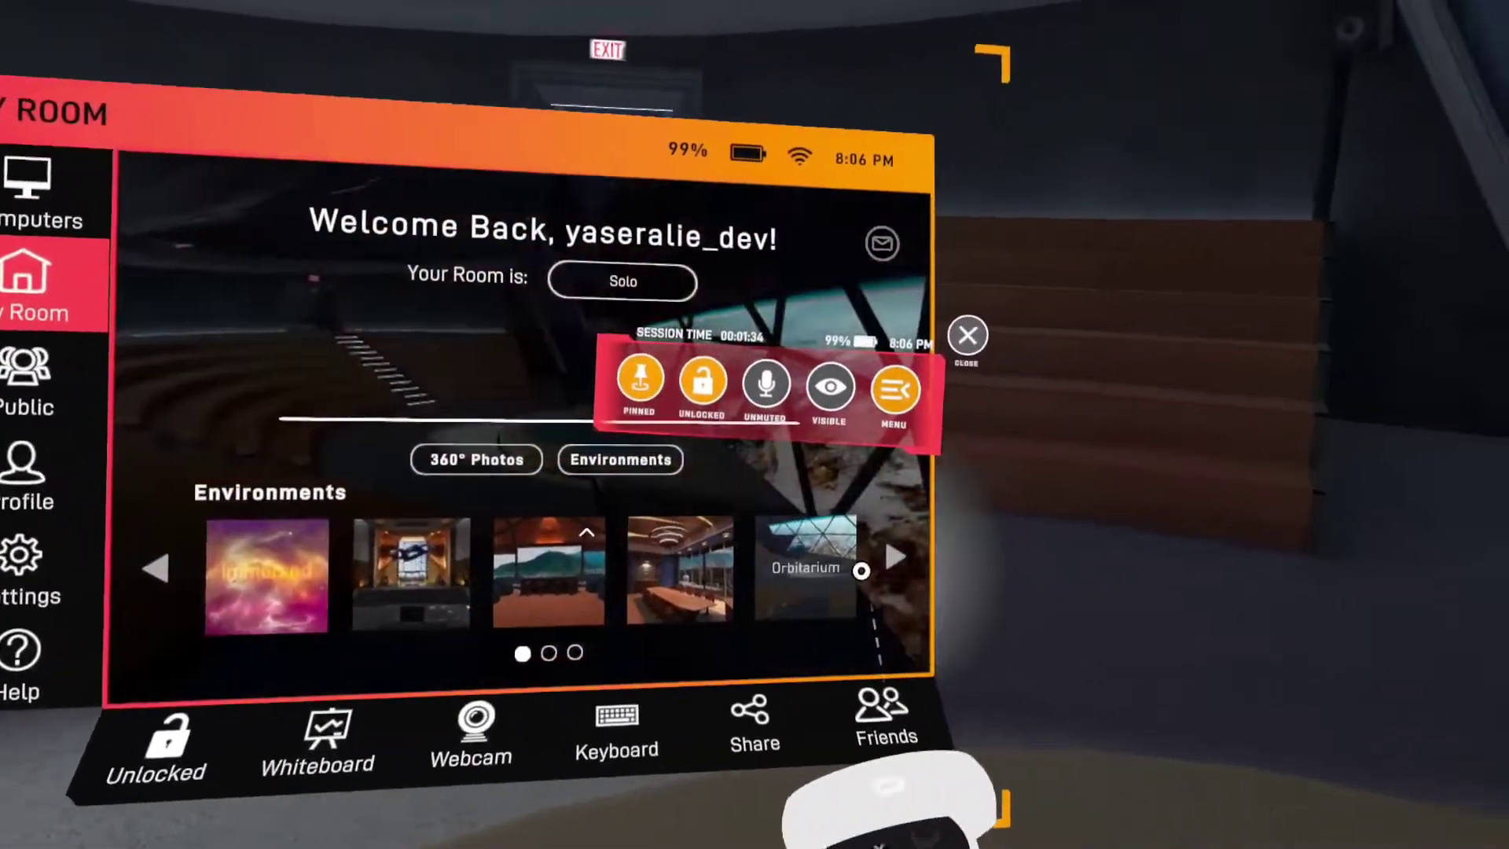
left_click(893, 558)
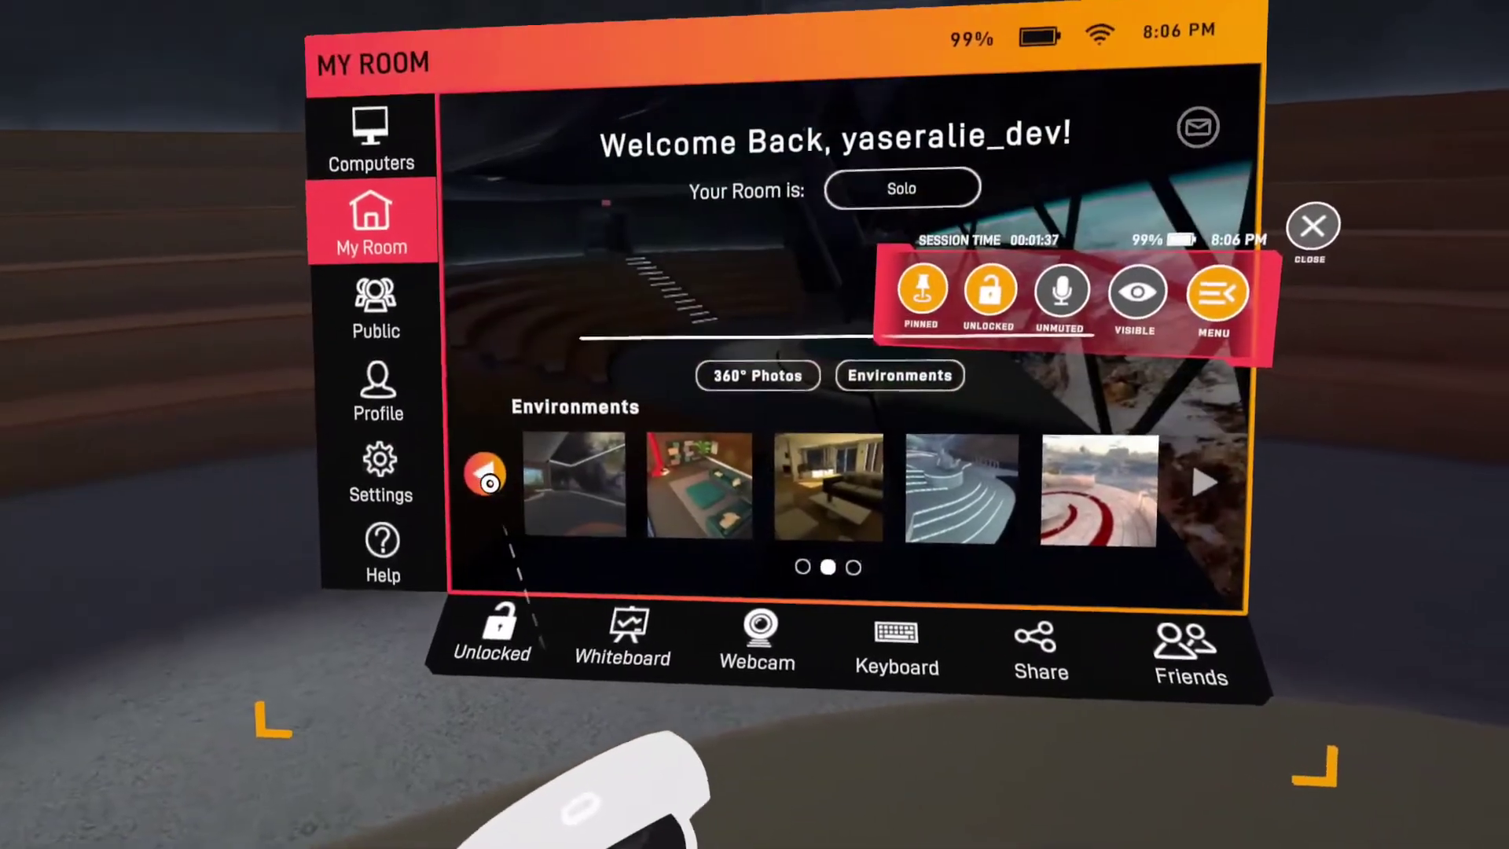
left_click(547, 495)
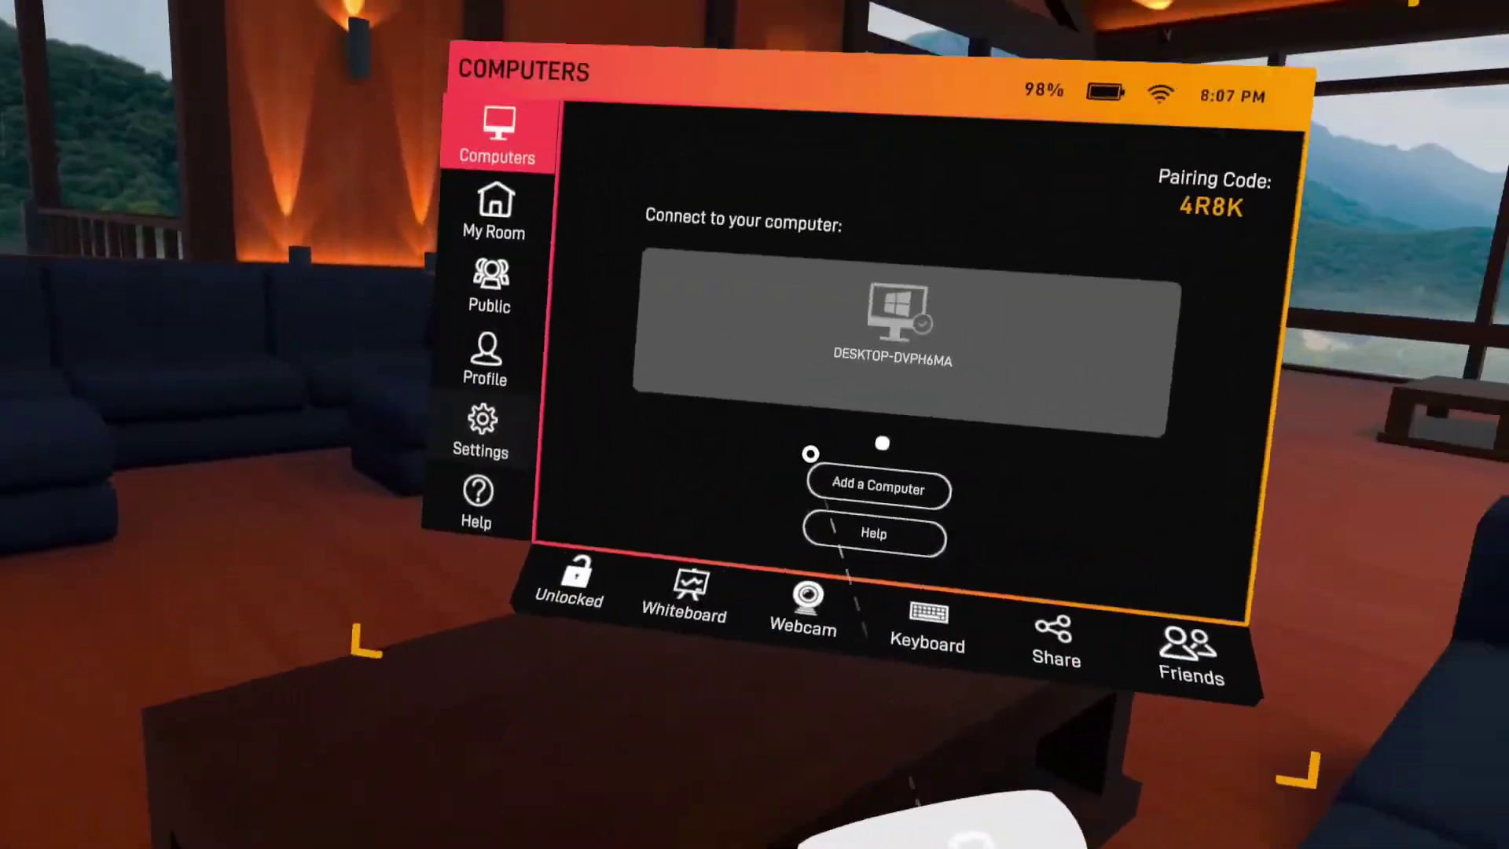
Step: Connect to the DESKTOP-DVPH6MA computer tile
left_click(1083, 551)
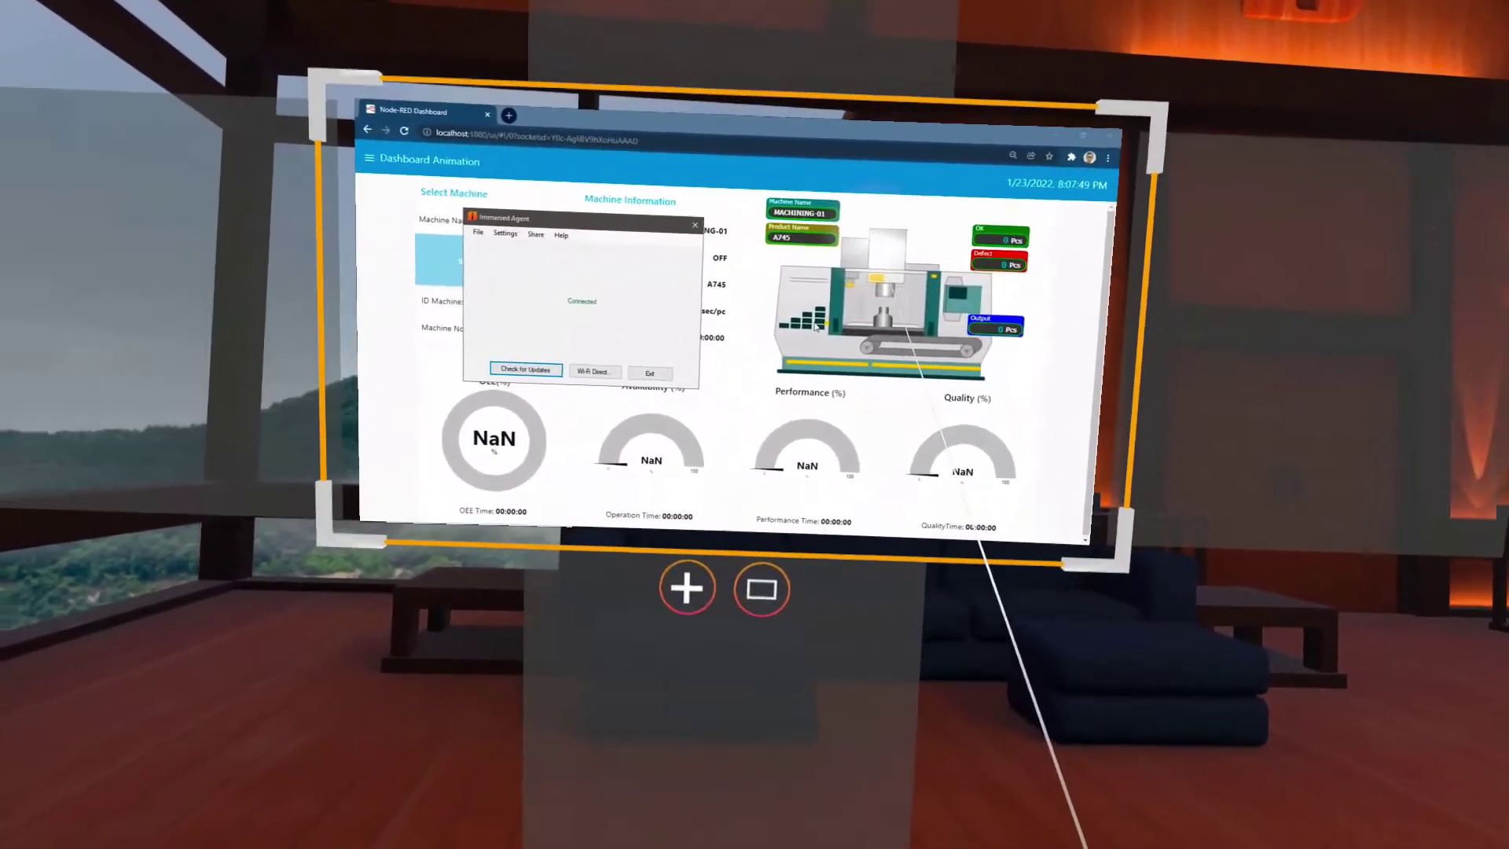
Step: Exit the Immersed Agent dialog and inspect the dashboard's machine info and OEE-to-Quality gauges
left_click(675, 353)
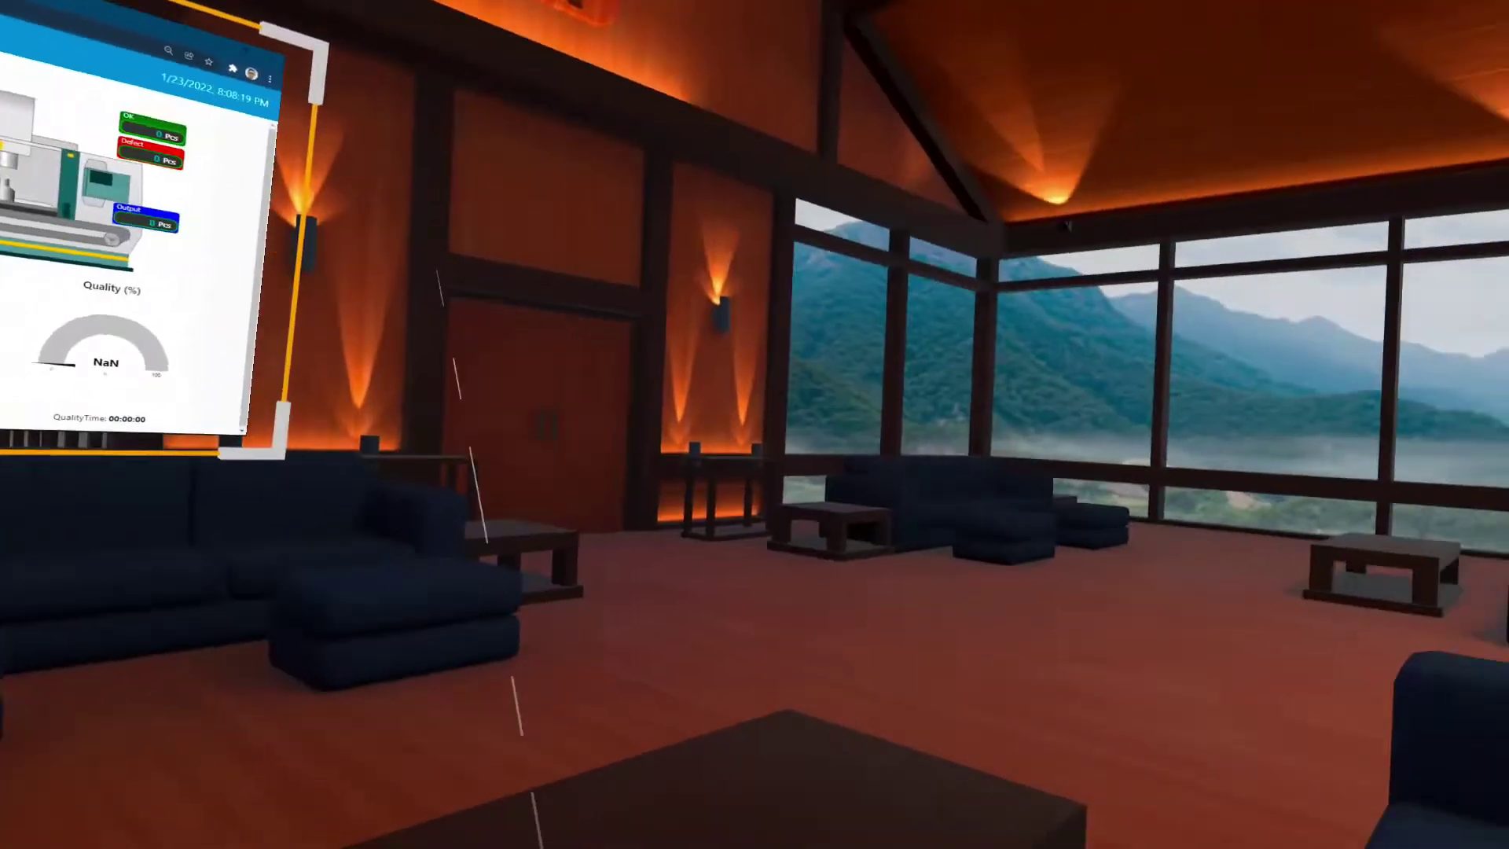
key("Escape")
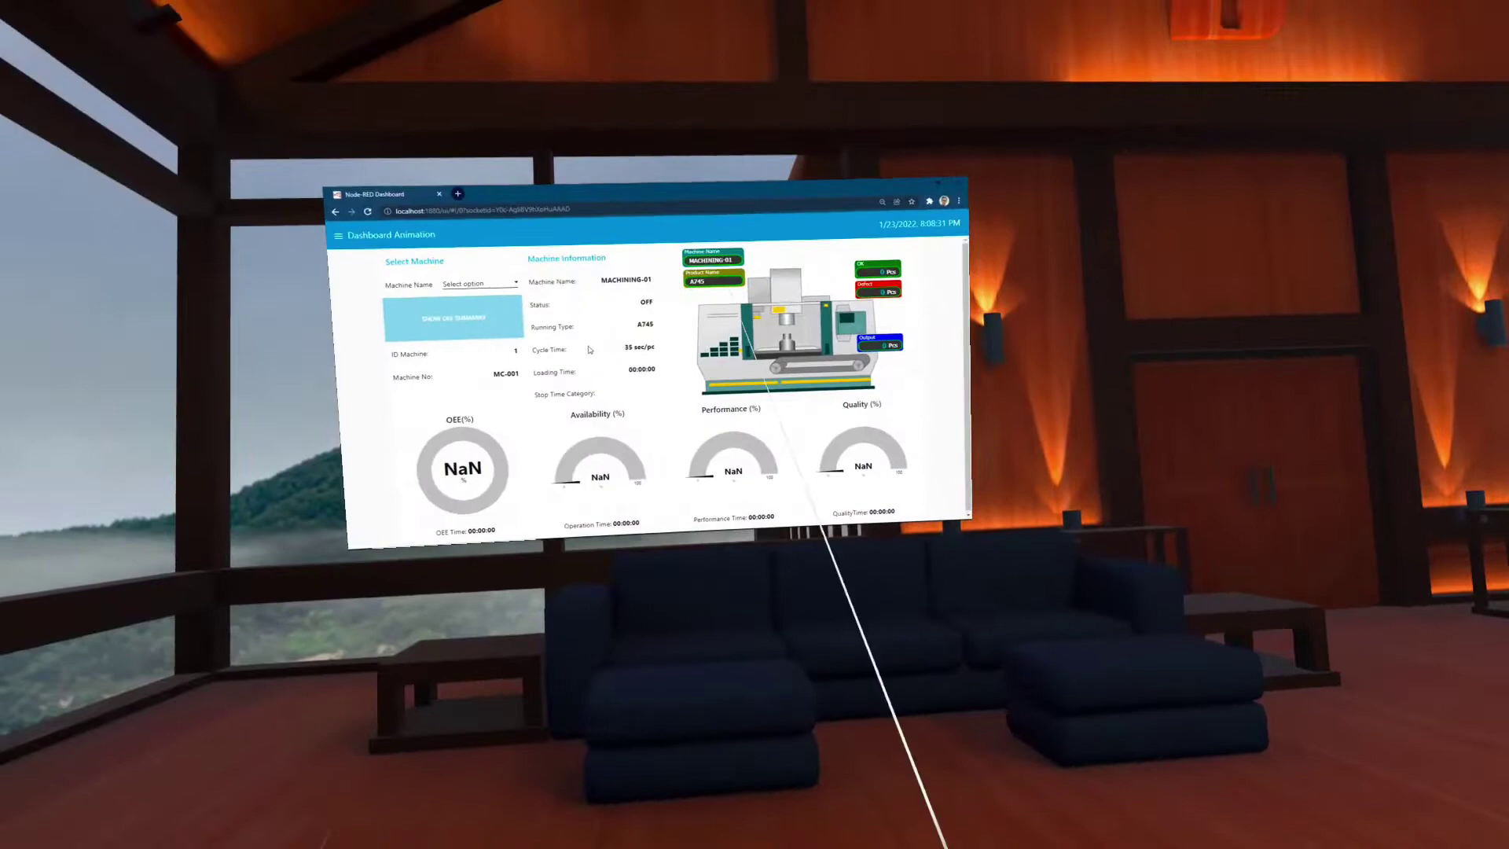
left_click_drag(589, 349, 600, 476)
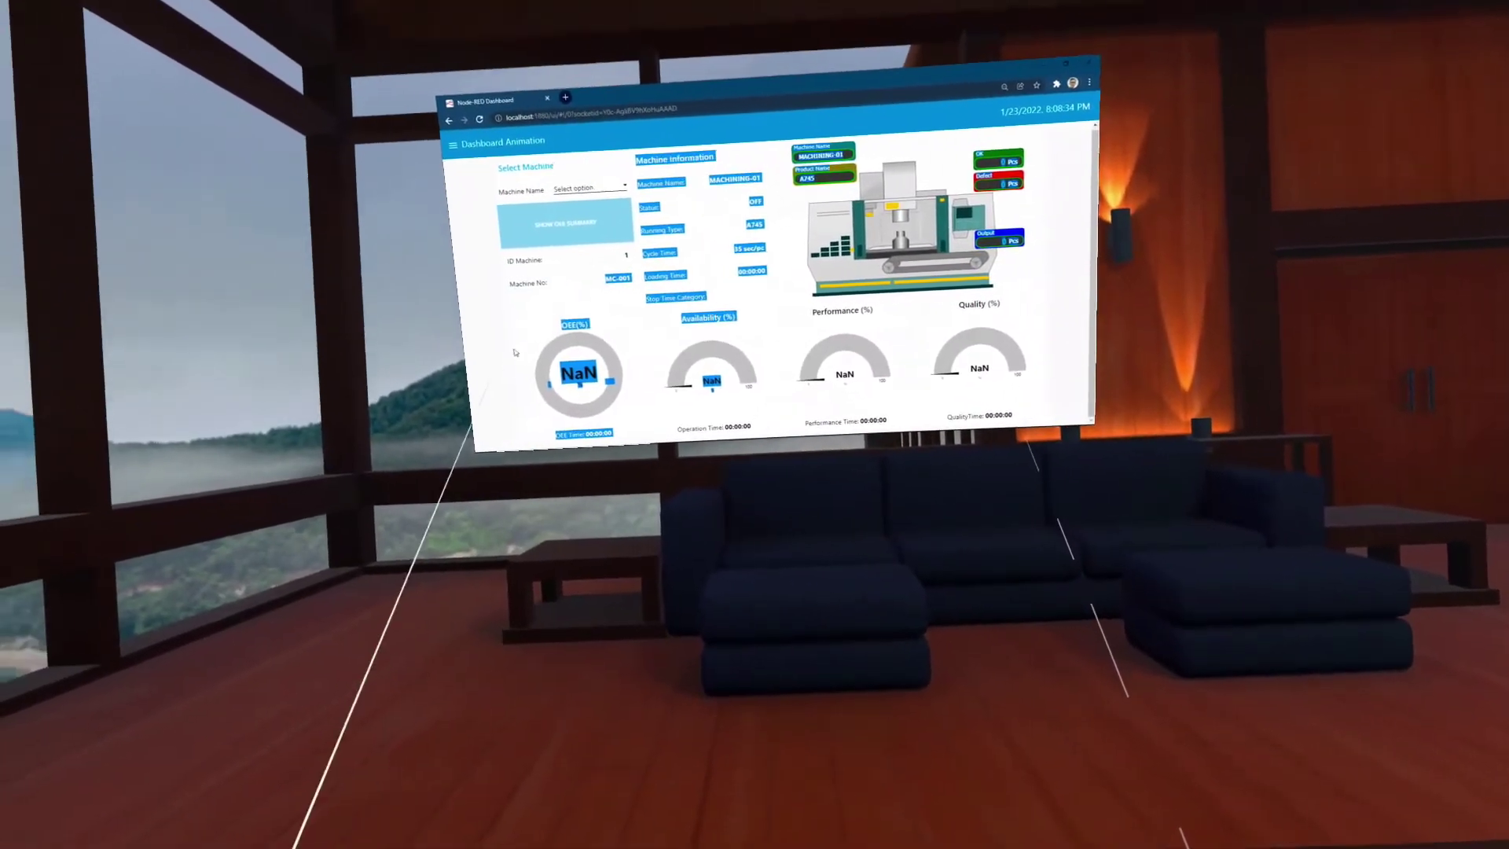
left_click(564, 283)
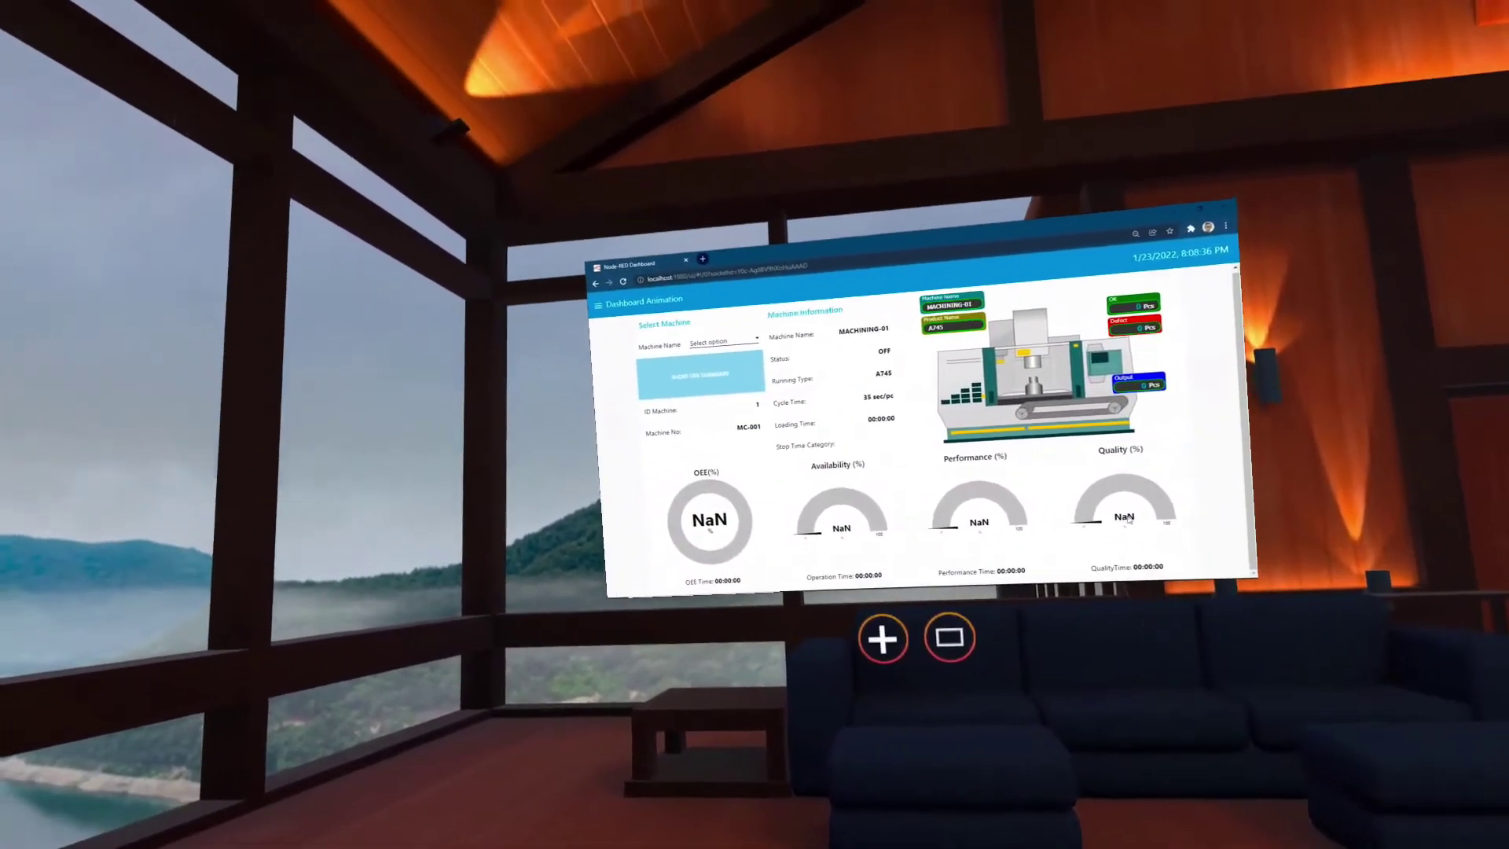
left_click_drag(1129, 518, 706, 473)
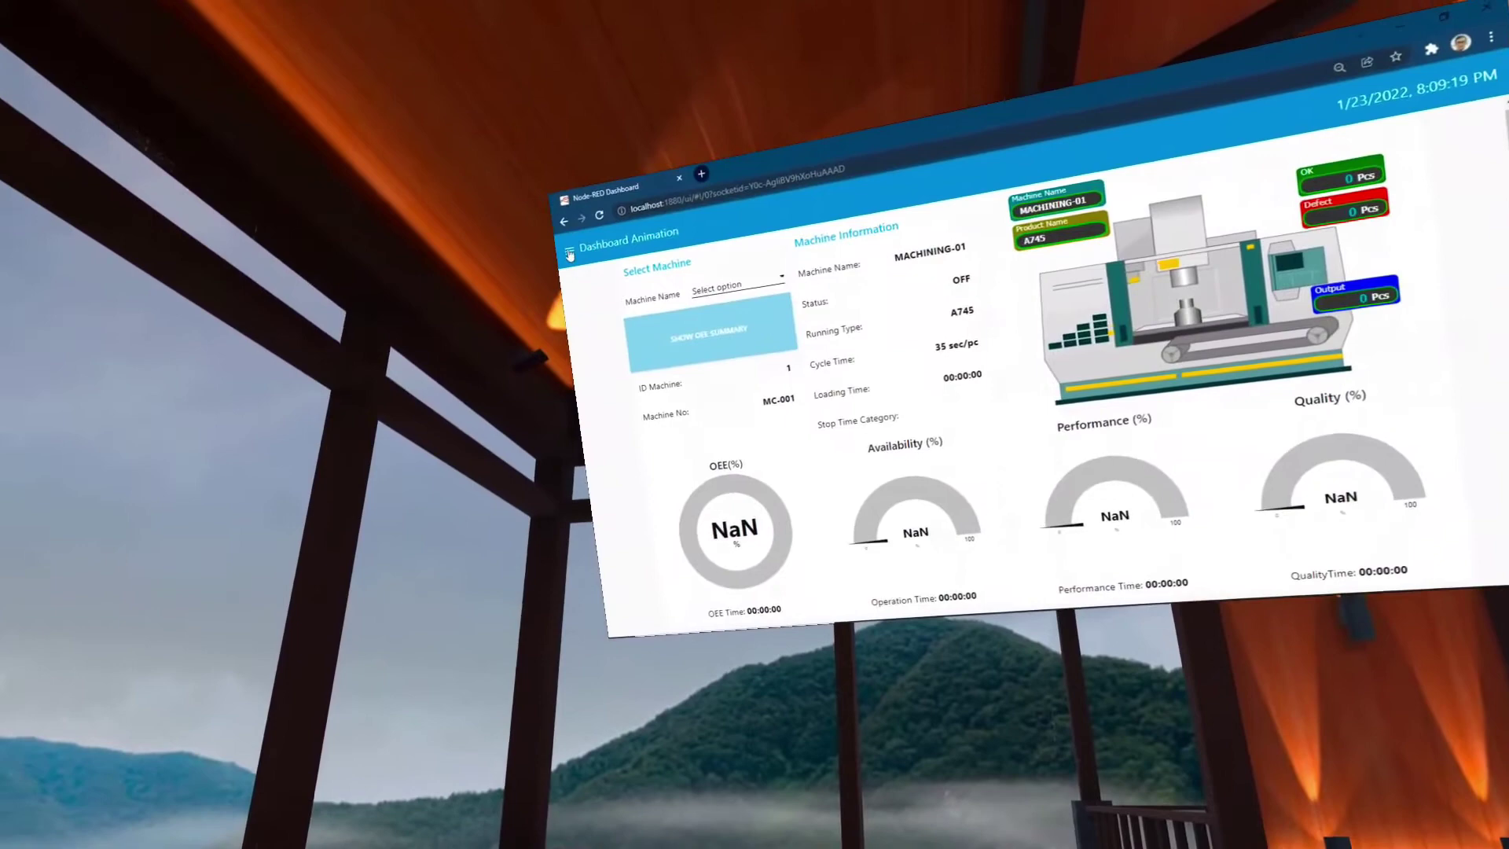
Step: Navigate from OEE Record Date to the Daily OEE page and scroll its charts
left_click(551, 253)
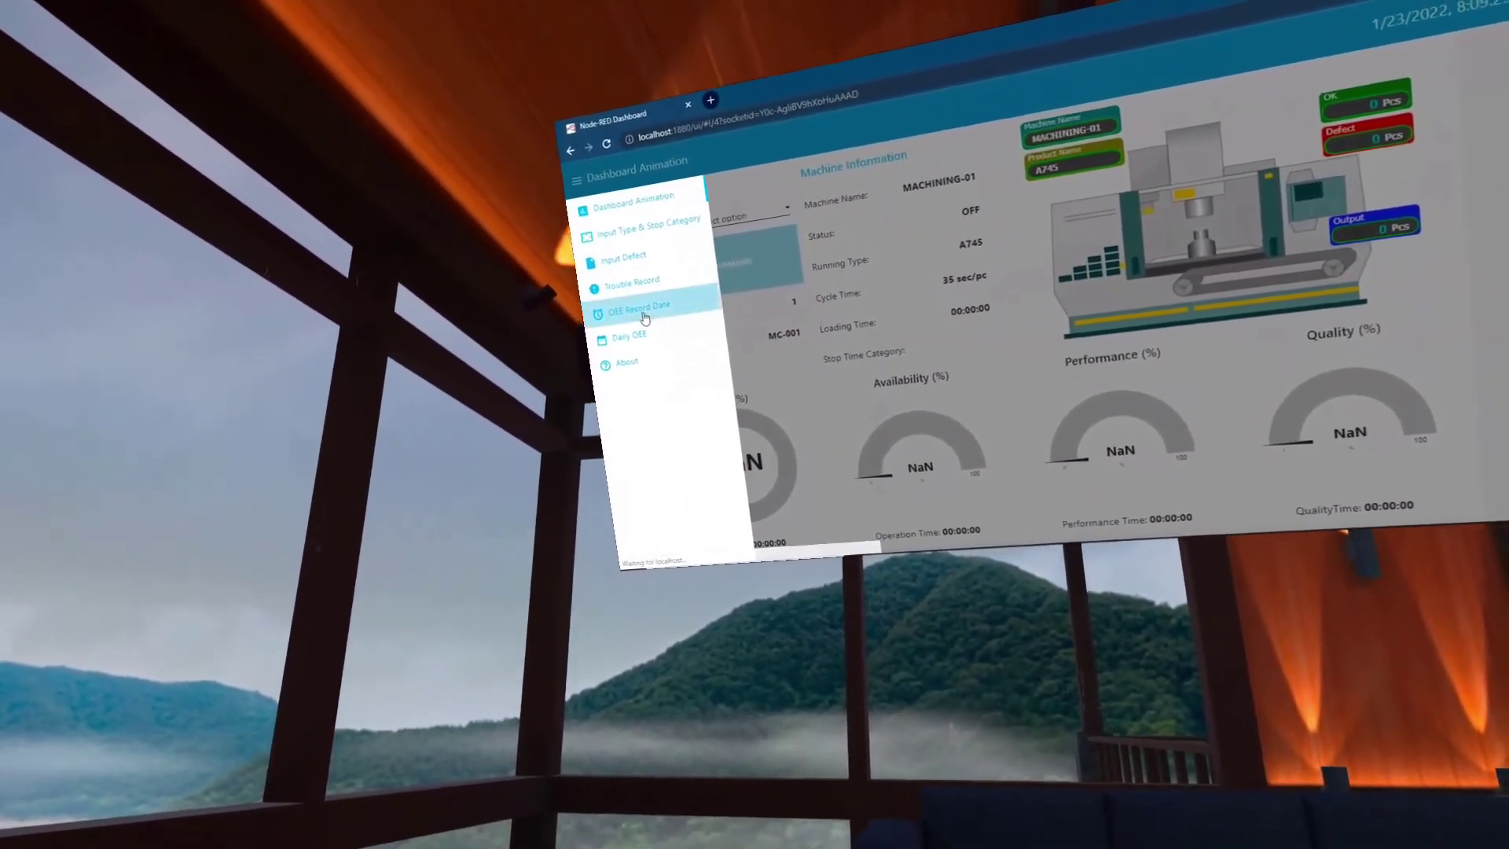
left_click(640, 308)
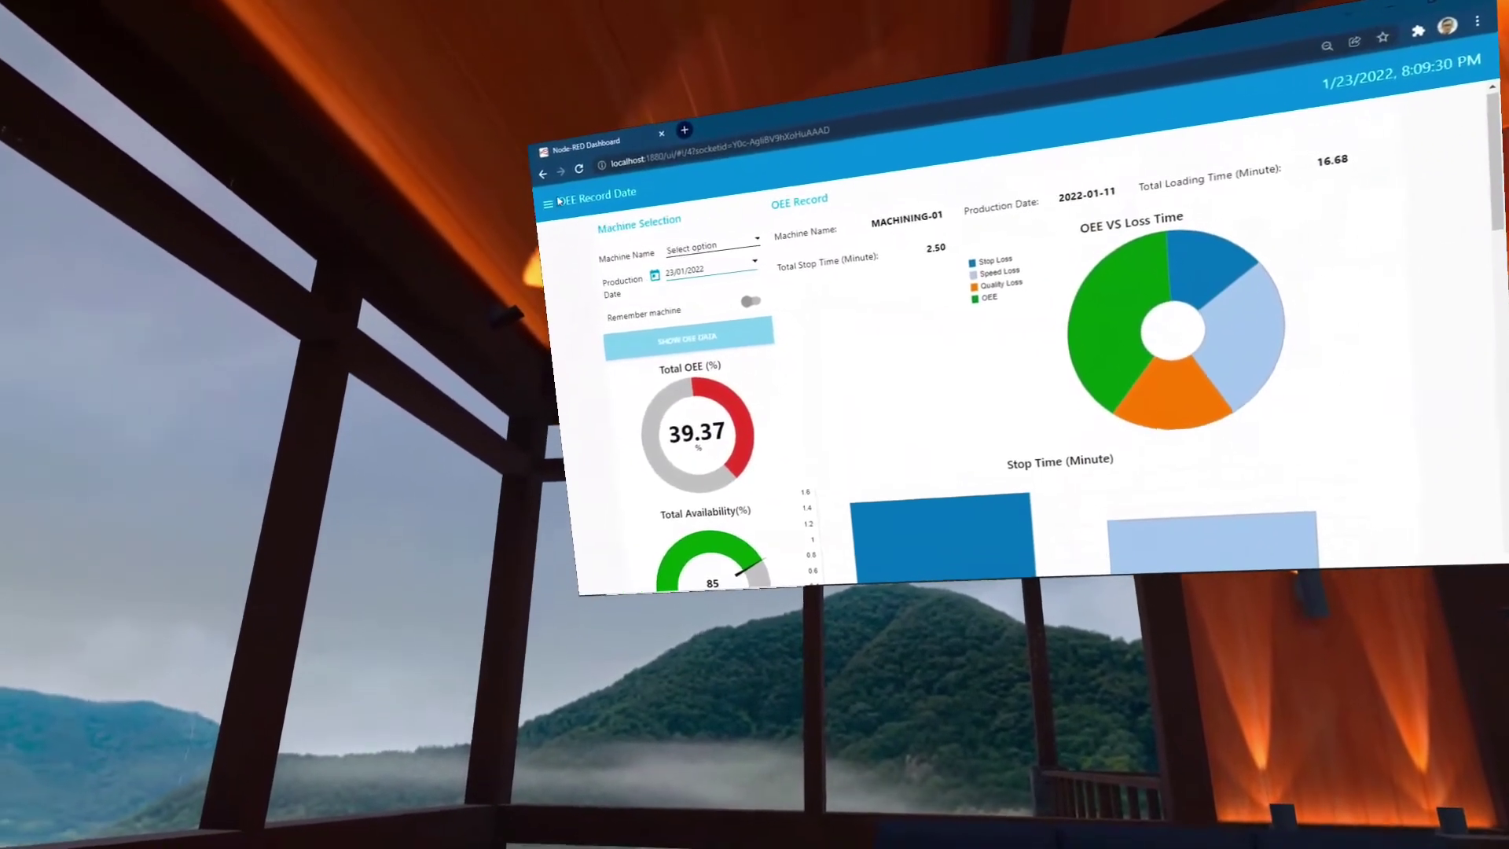
left_click(548, 204)
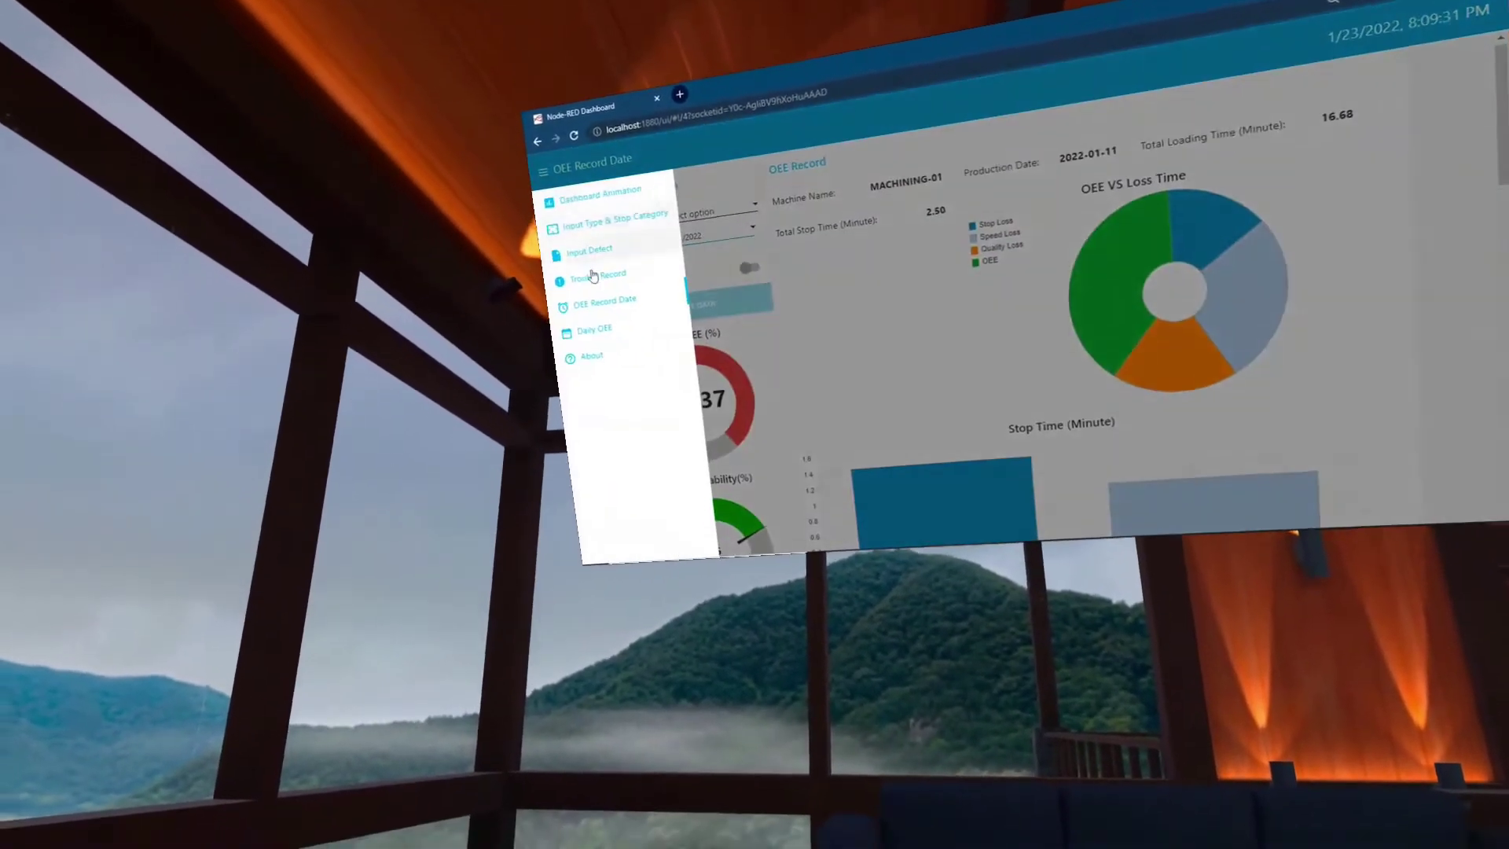
left_click(610, 346)
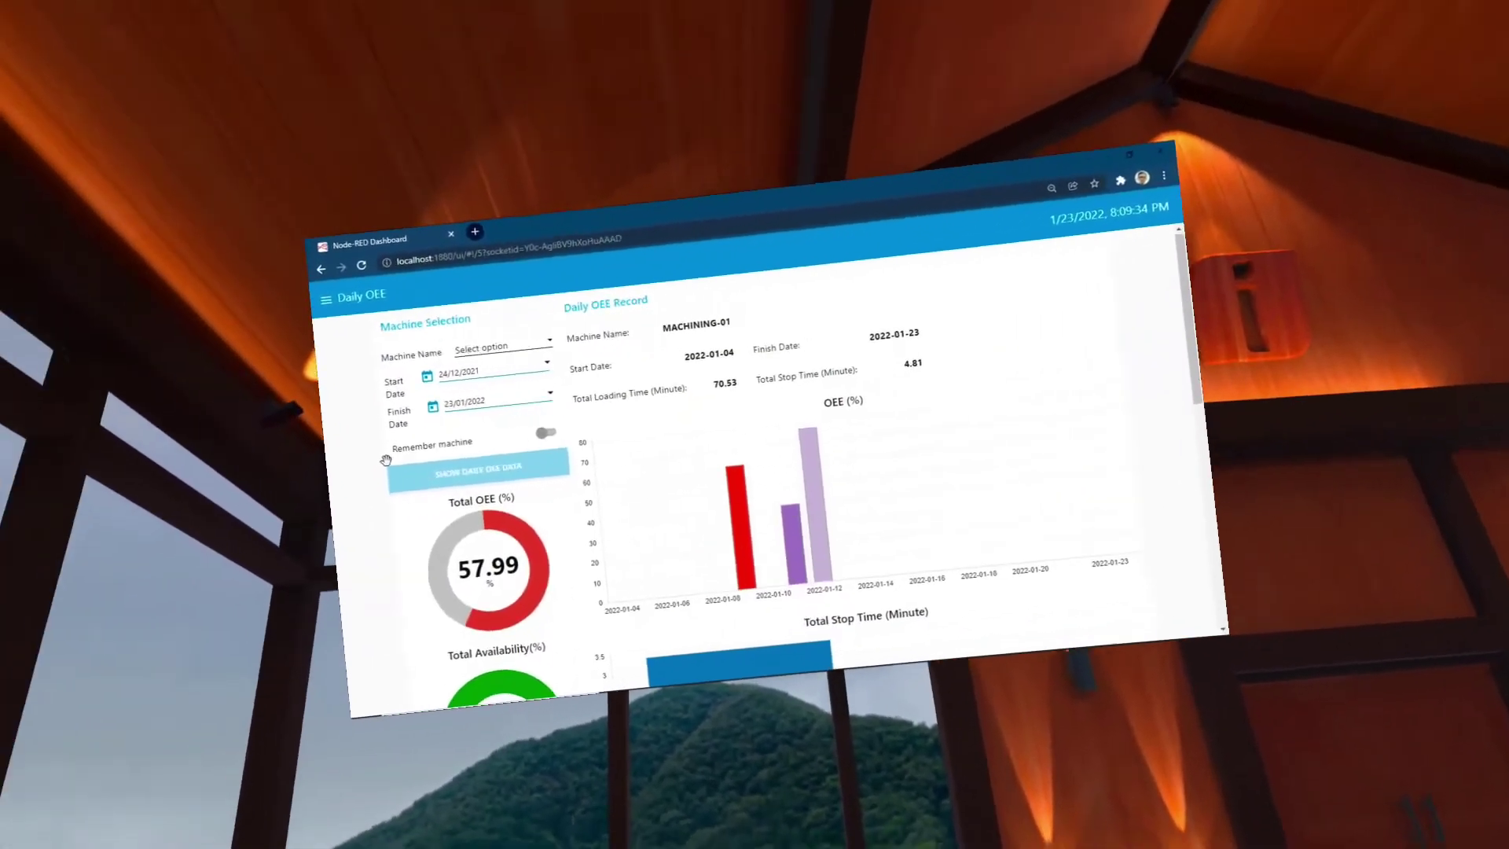
scroll(732, 385, "down", 5)
scroll(733, 385, "down", 5)
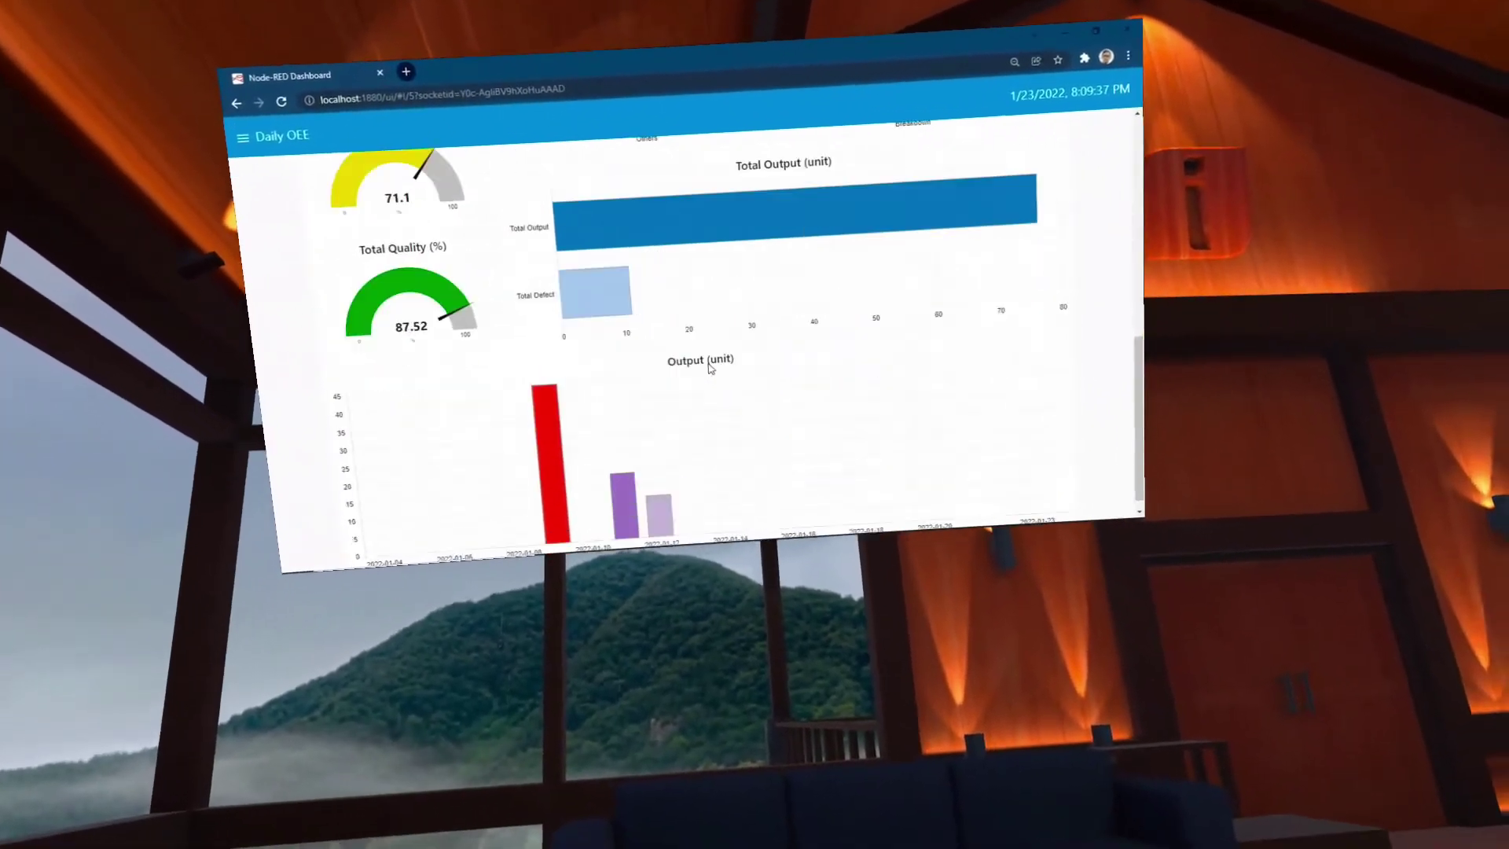
scroll(733, 385, "up", 5)
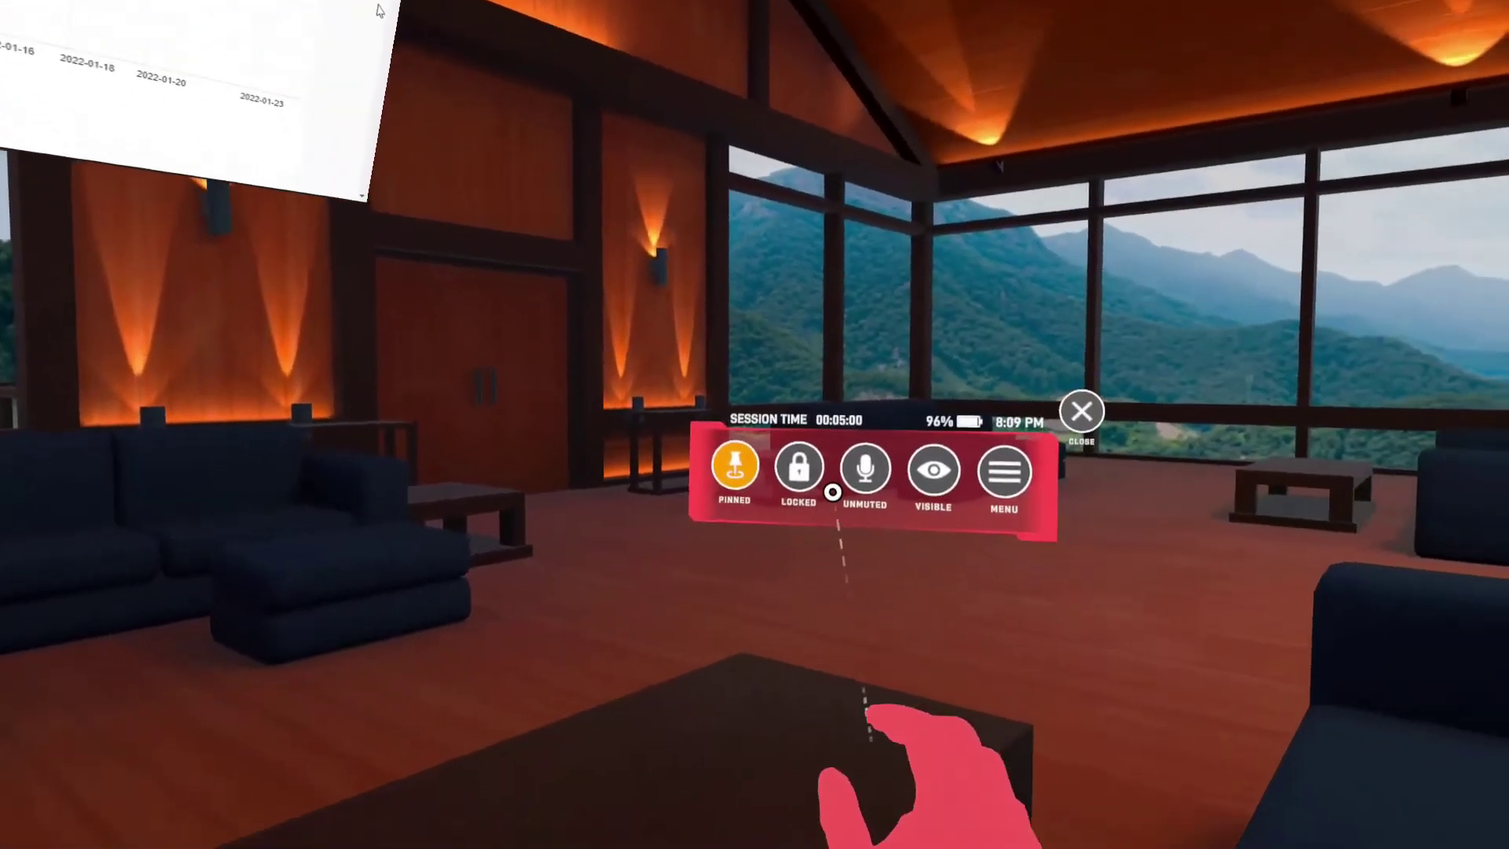
Step: Unlock screens, drag the dashboard monitor lower, and open the Computers menu
left_click(819, 448)
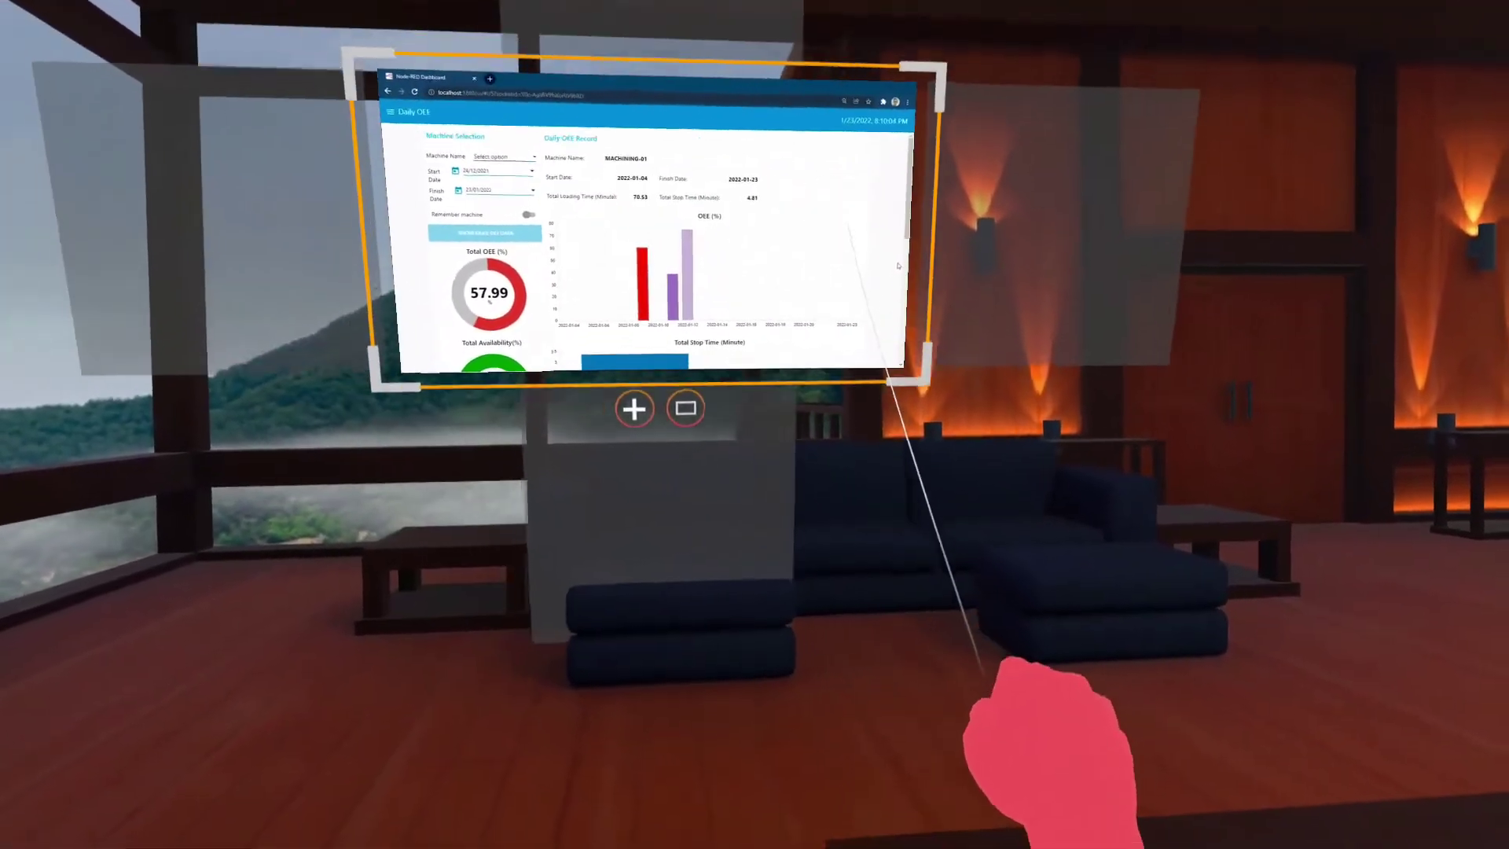
left_click_drag(899, 265, 880, 330)
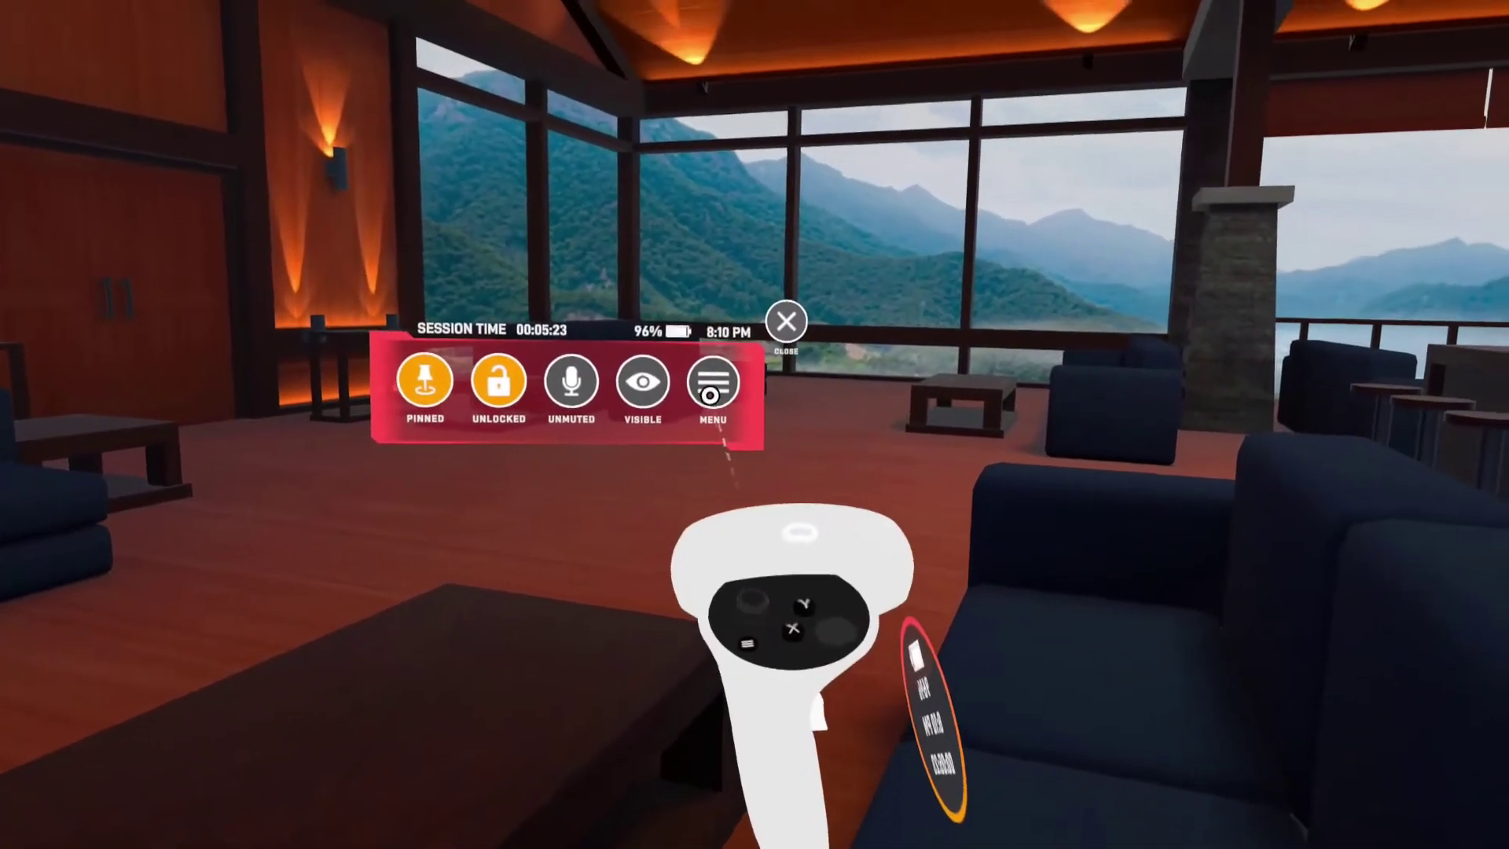
left_click(757, 419)
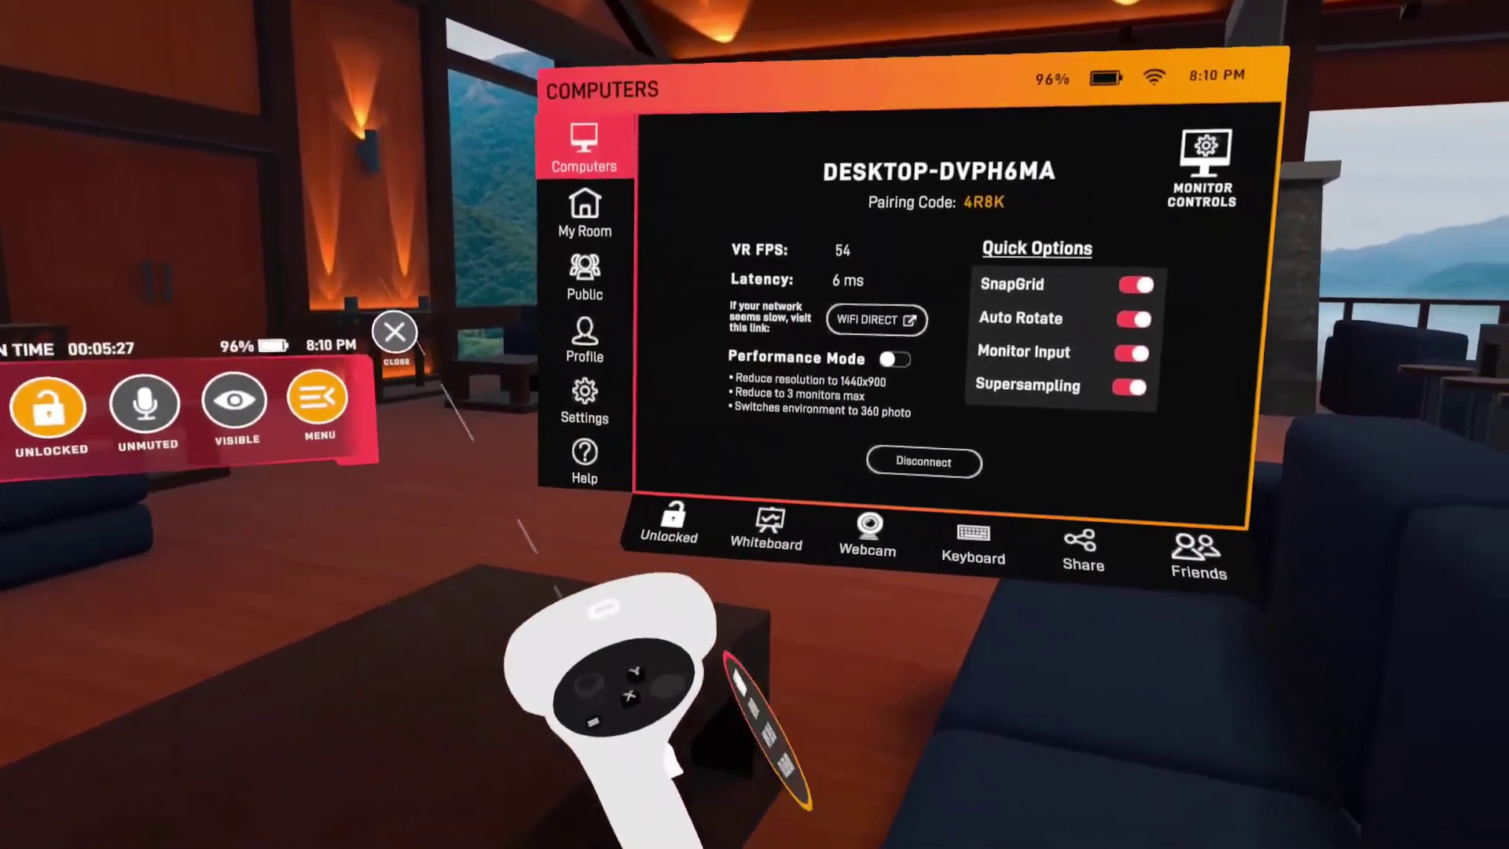
Step: Open a new whiteboard in the lodge from the bottom bar
left_click(746, 509)
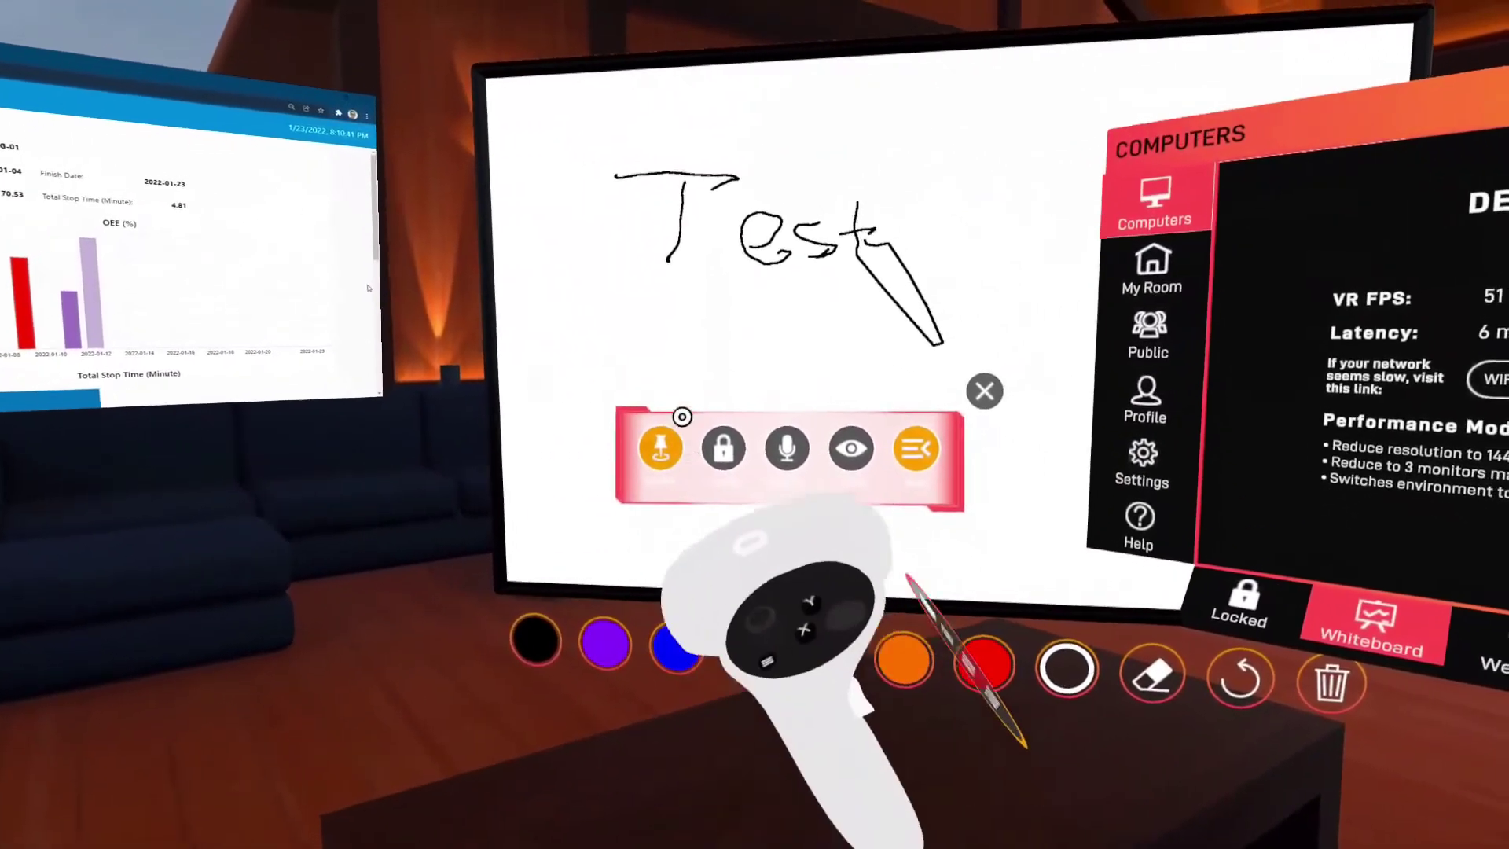
Step: Underline 'Test' in blue, move the Computers panel to the left, then clear the whiteboard
left_click_drag(673, 318, 889, 324)
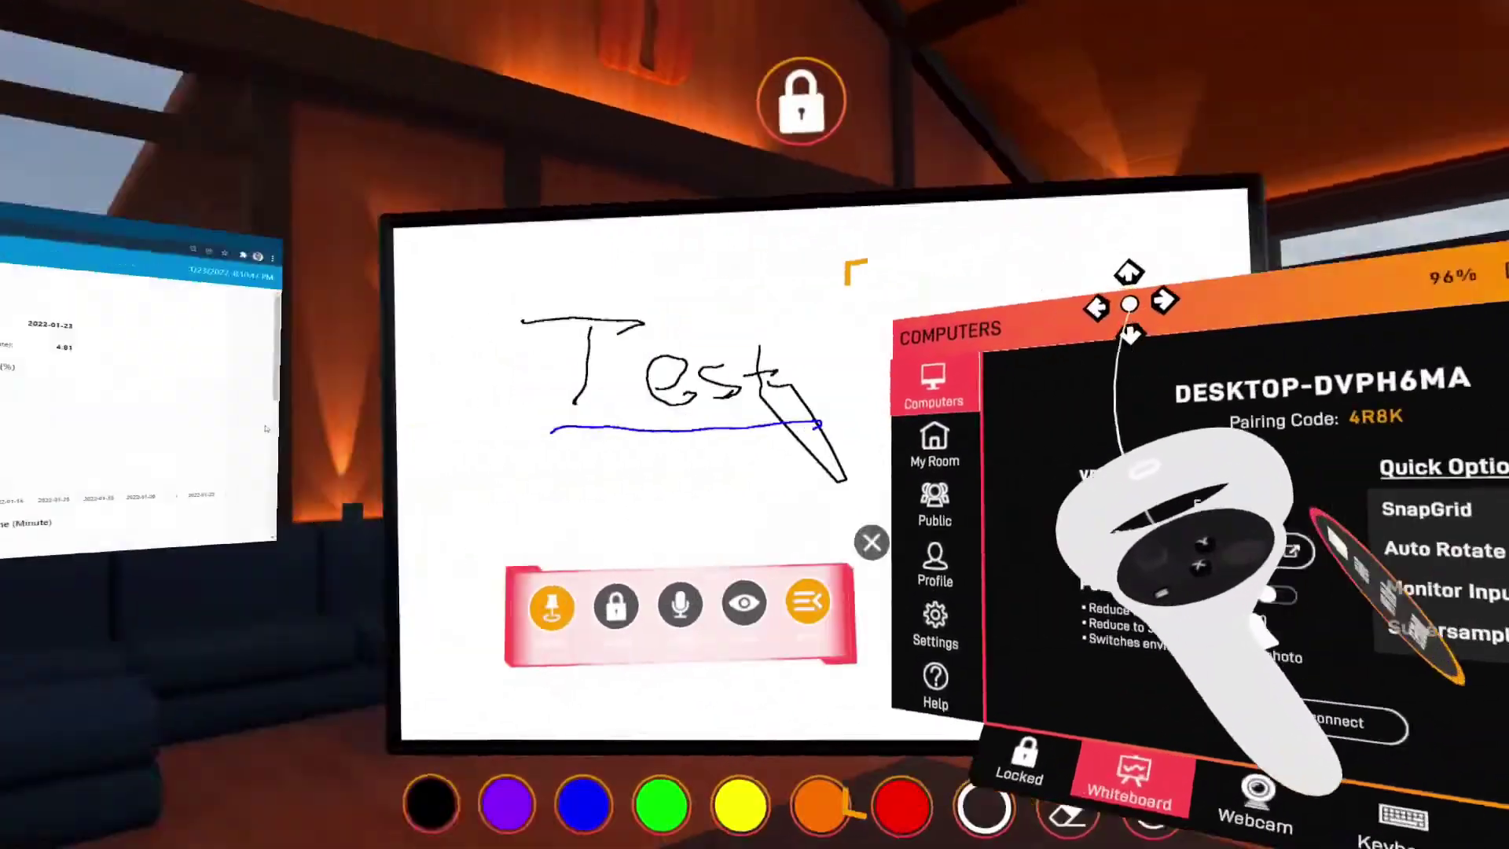
left_click_drag(1112, 297, 277, 393)
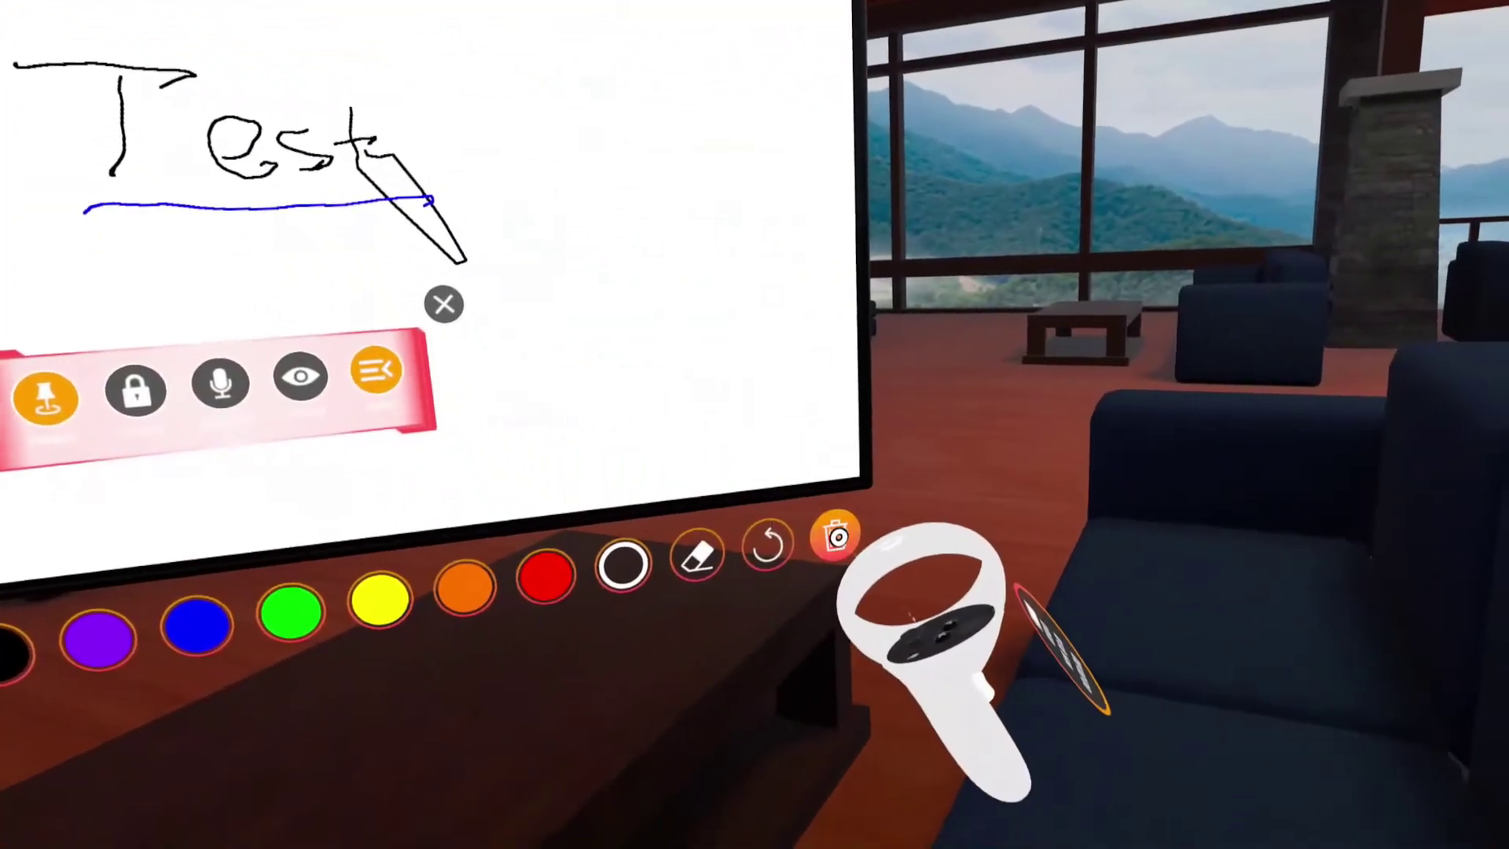
left_click(845, 550)
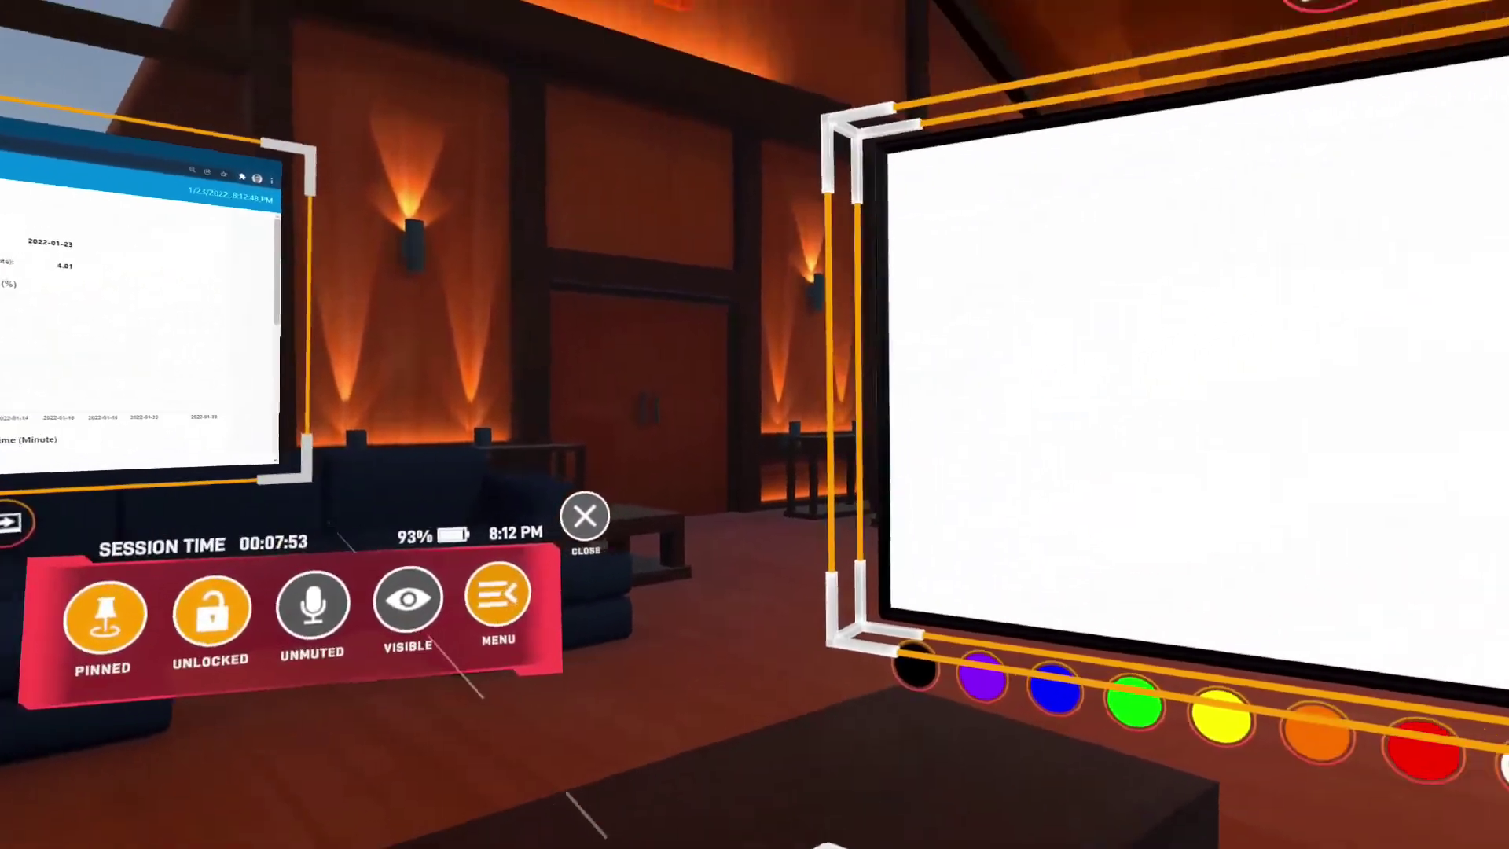
Step: Bring up the main menu on its Settings page, showing Monitor Controls, Audio and Keyboard options
left_click(753, 485)
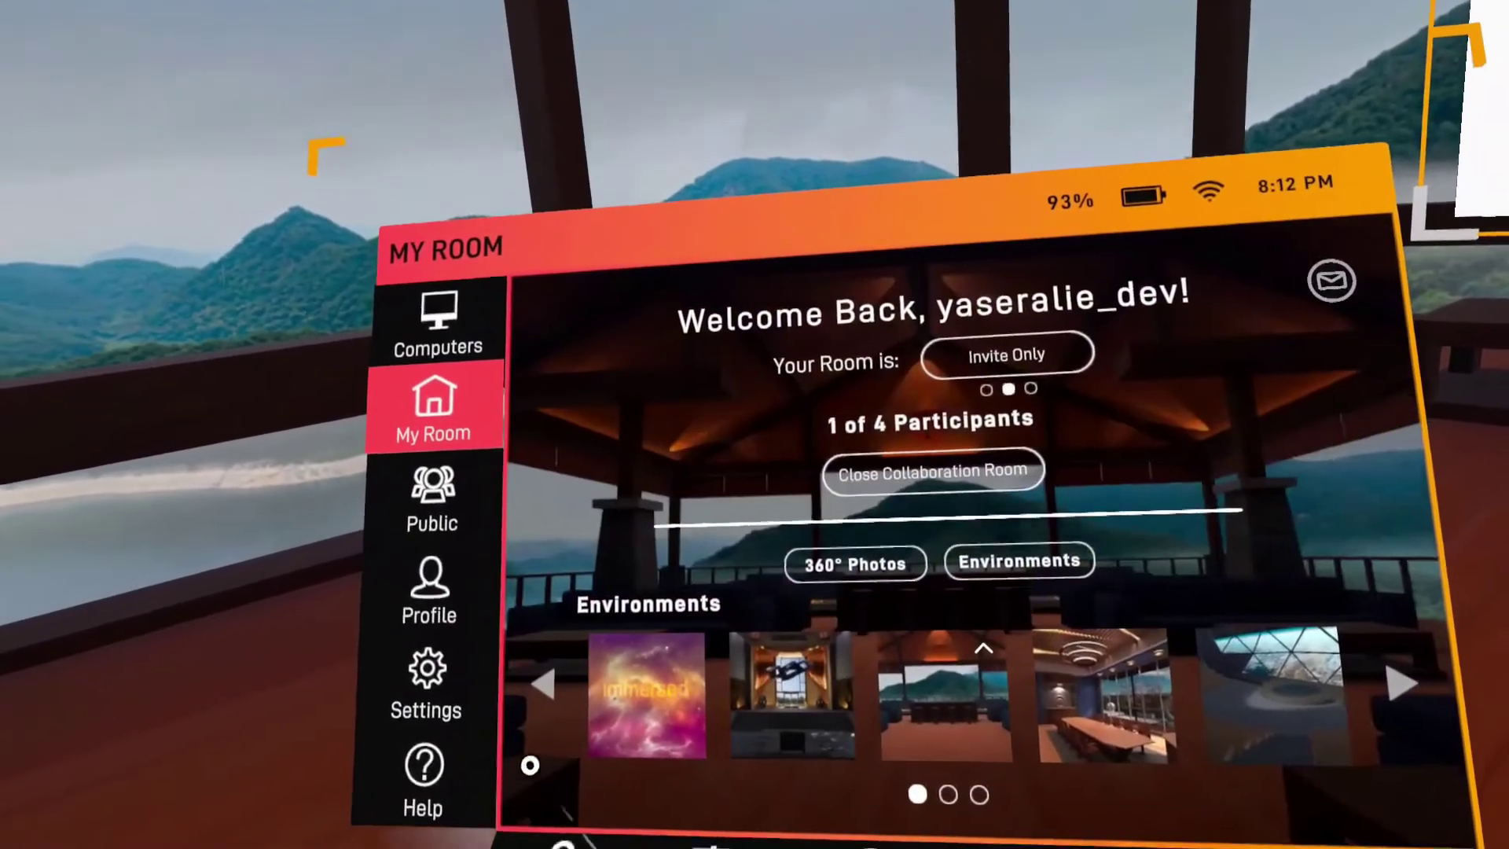
left_click(427, 682)
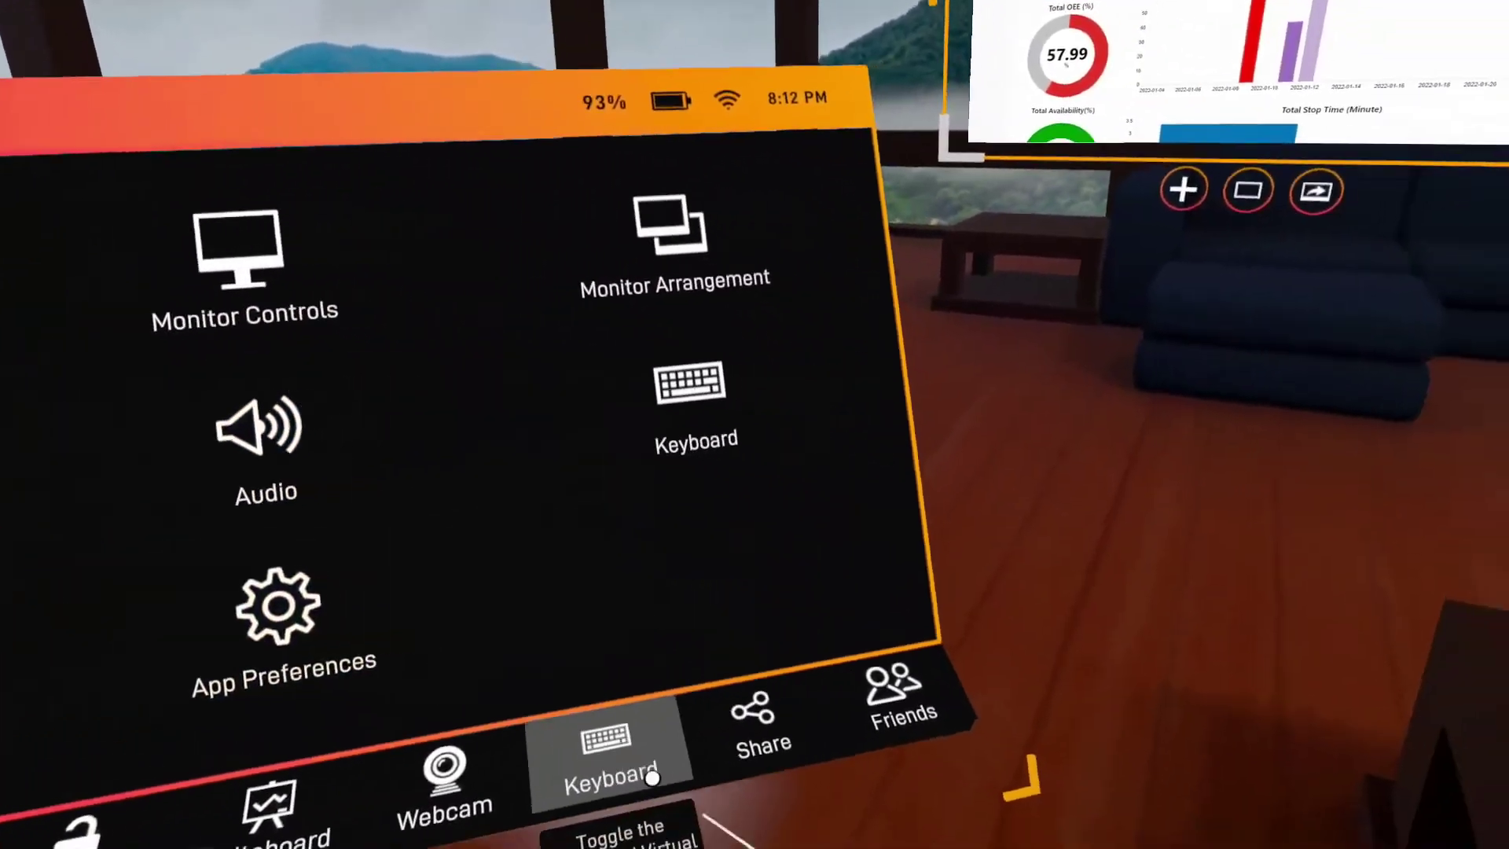
Step: Show the virtual keyboard, then hide it again
left_click(536, 732)
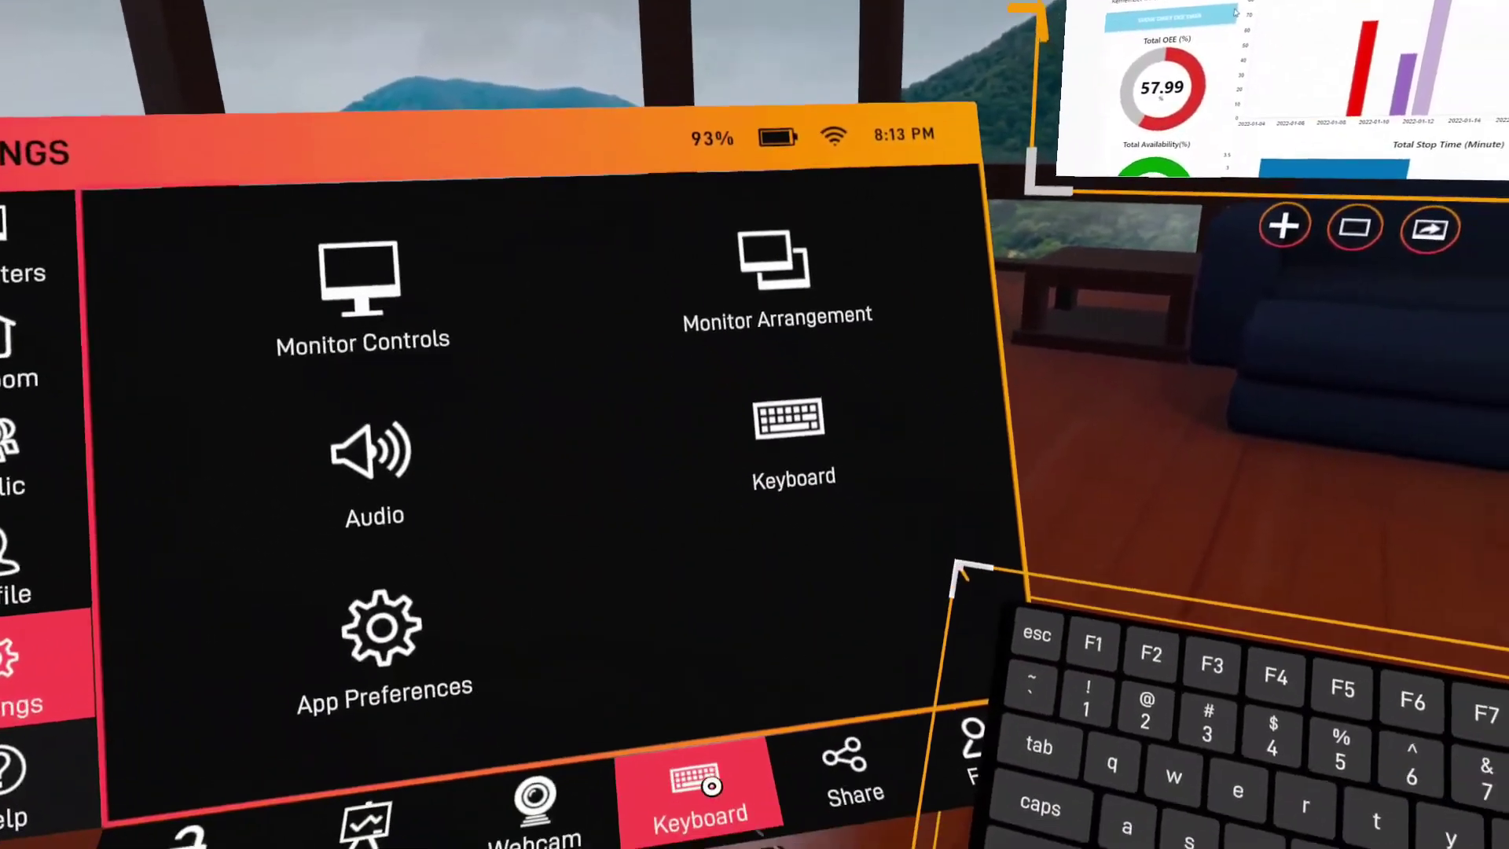
left_click(746, 844)
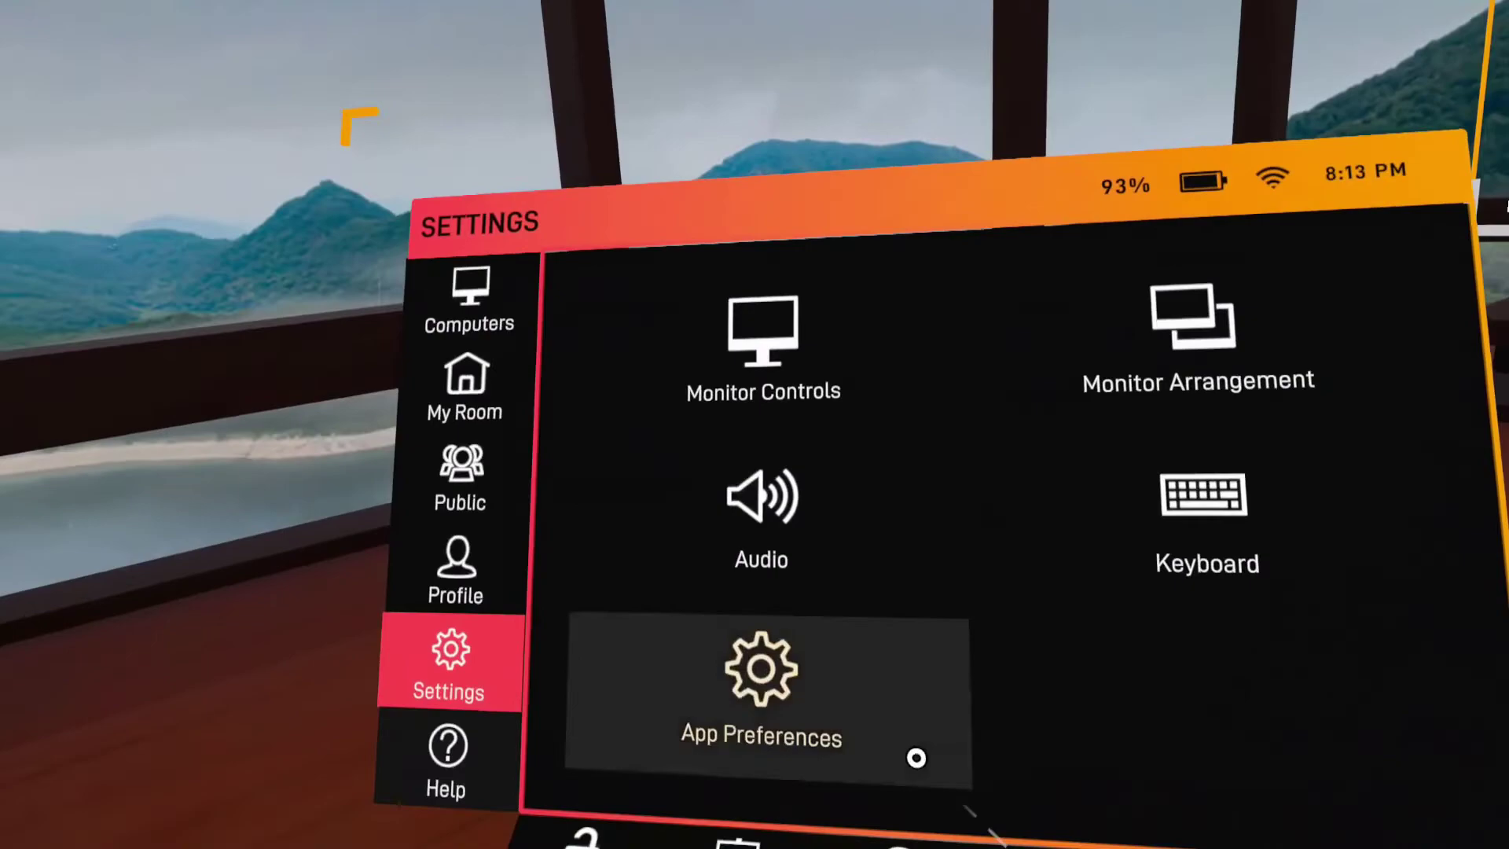